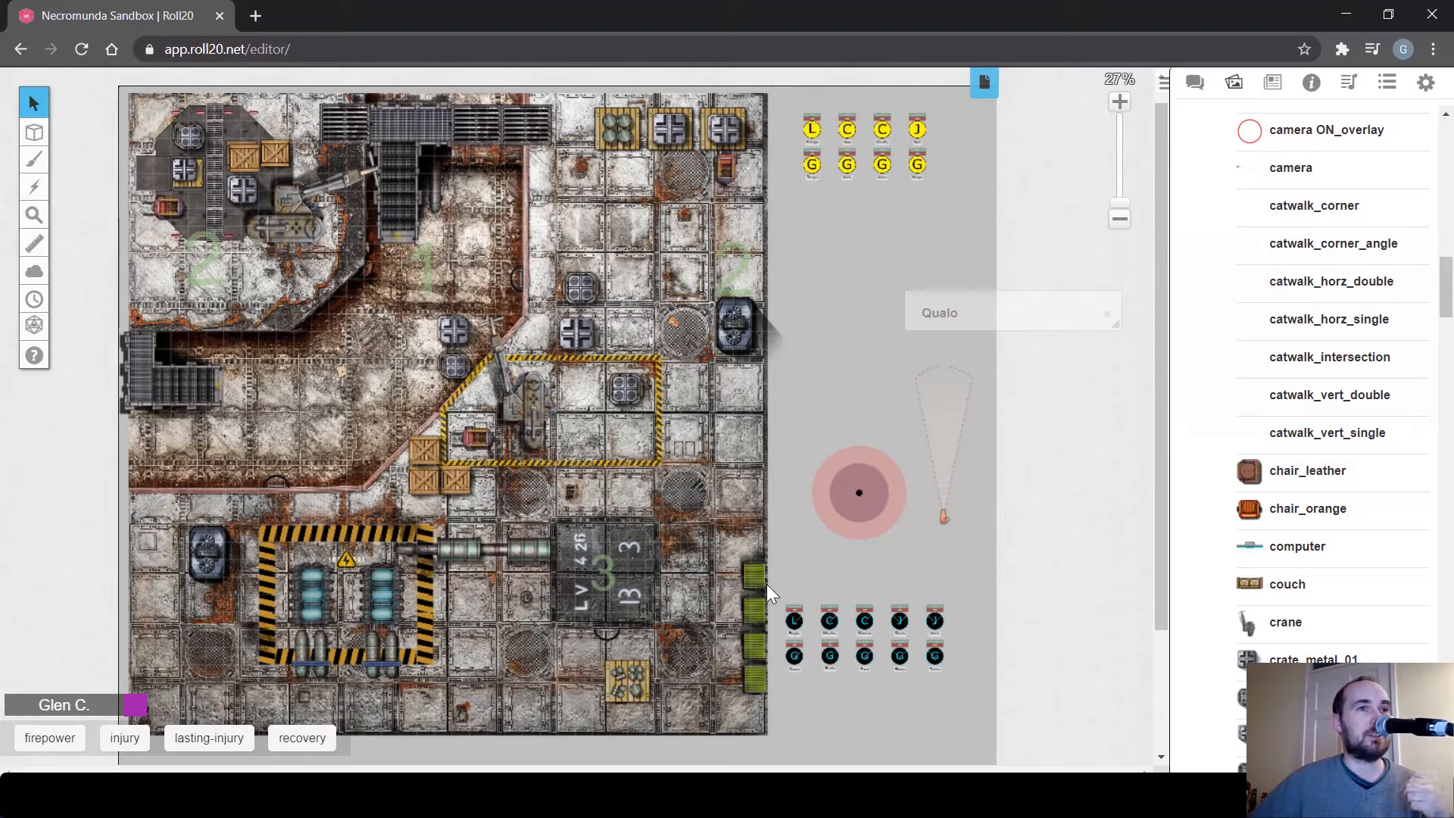
Place the blue C token on the map beside the yellow-striped area, preview its line of sight, and shift it diagonally onto the neighbouring tile
{"action": "left_click_drag", "start_coordinate": [833, 635], "coordinate": [704, 465]}
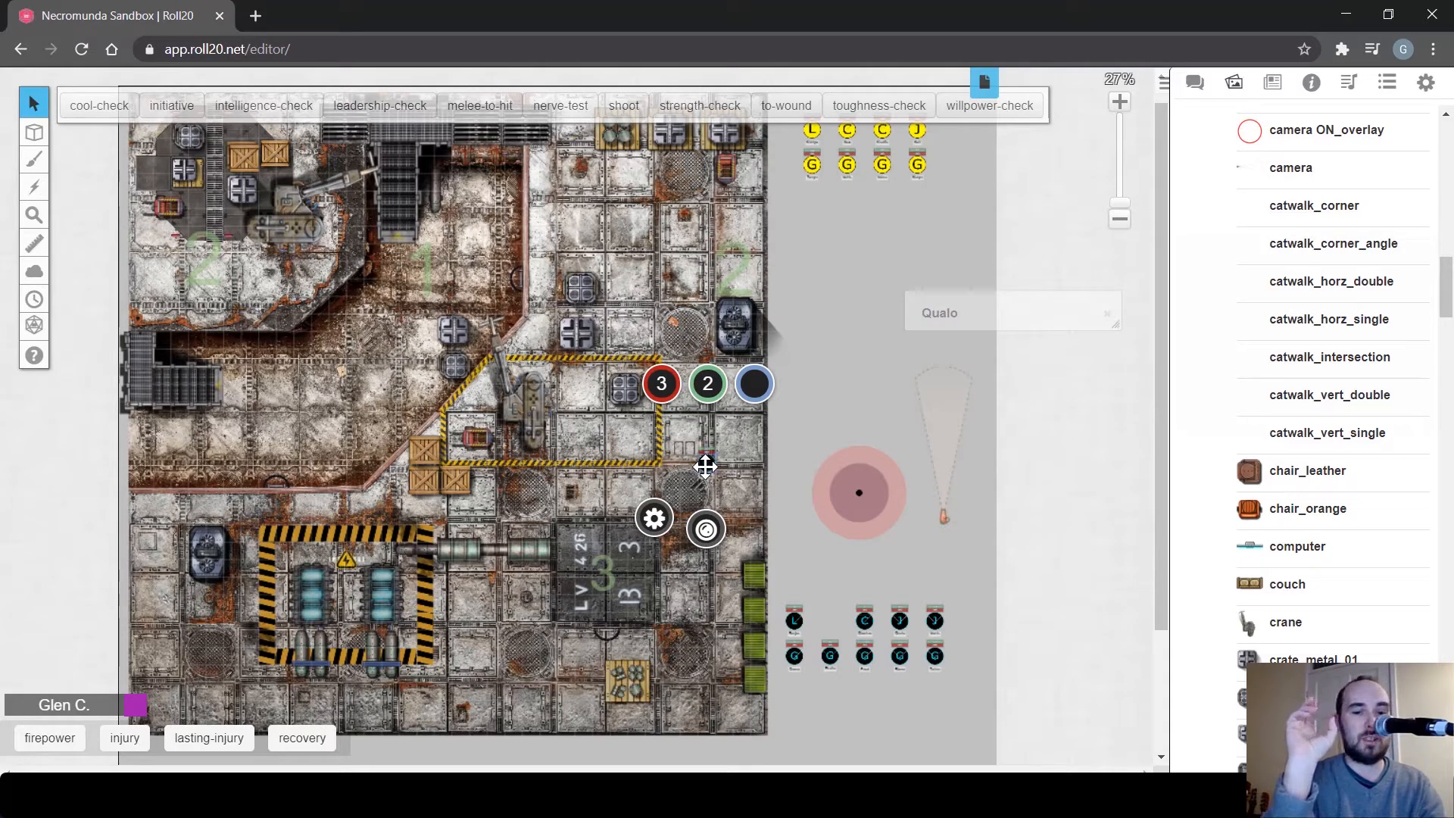
{"action": "key", "text": "ctrl+l"}
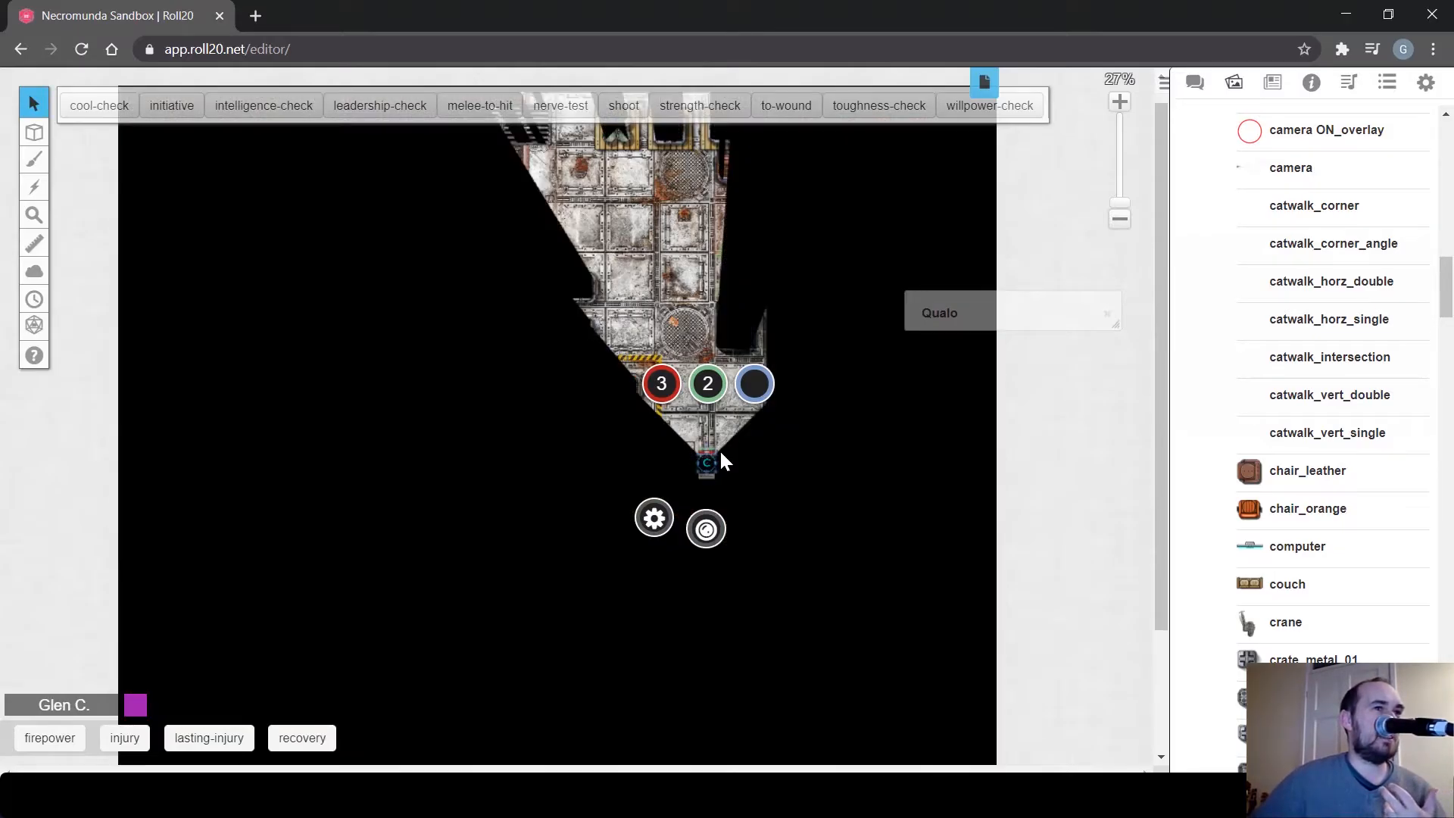
{"action": "scroll", "coordinate": [719, 448], "scroll_direction": "up", "scroll_amount": 5}
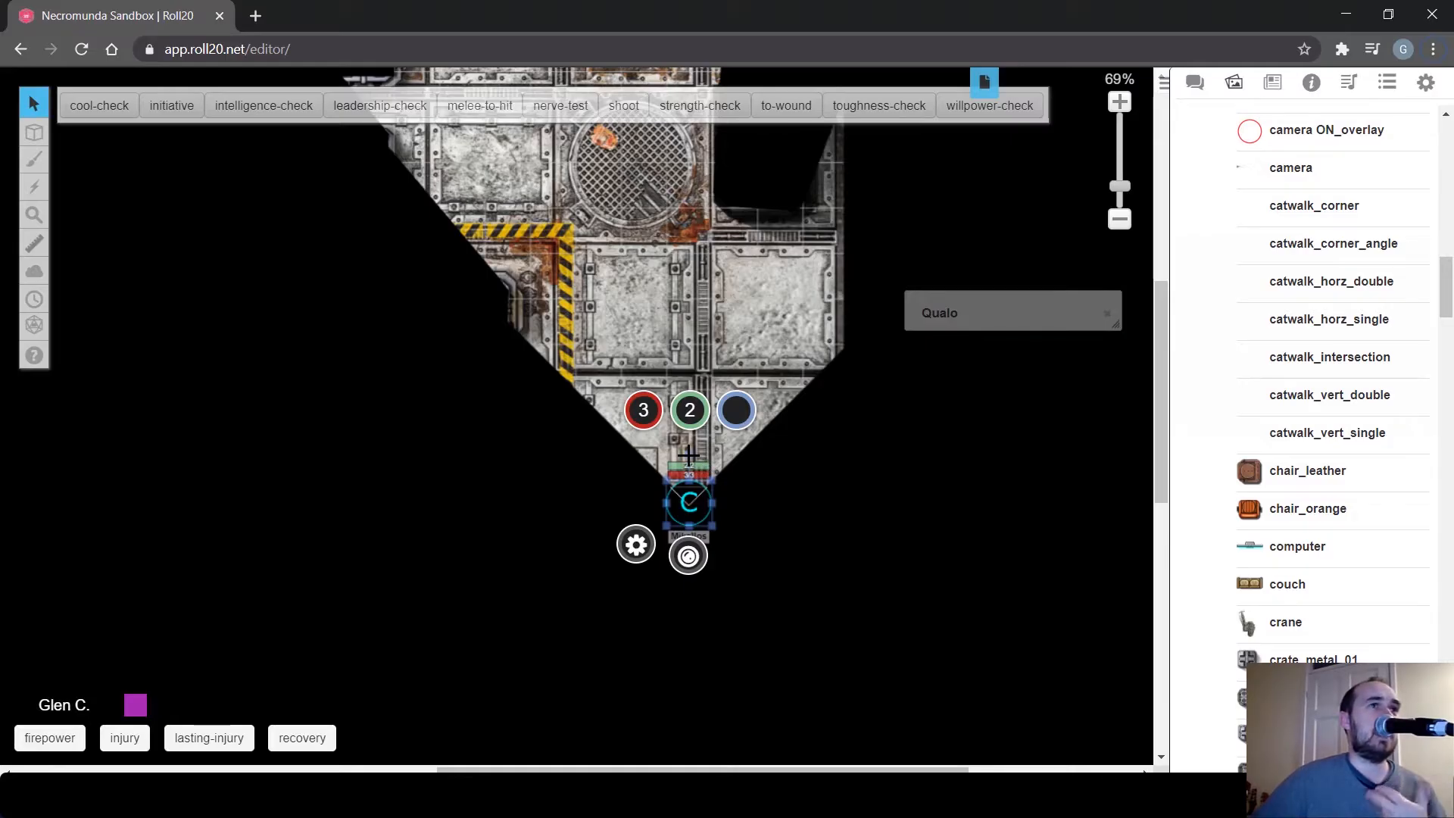
{"action": "left_click_drag", "start_coordinate": [688, 528], "coordinate": [734, 482]}
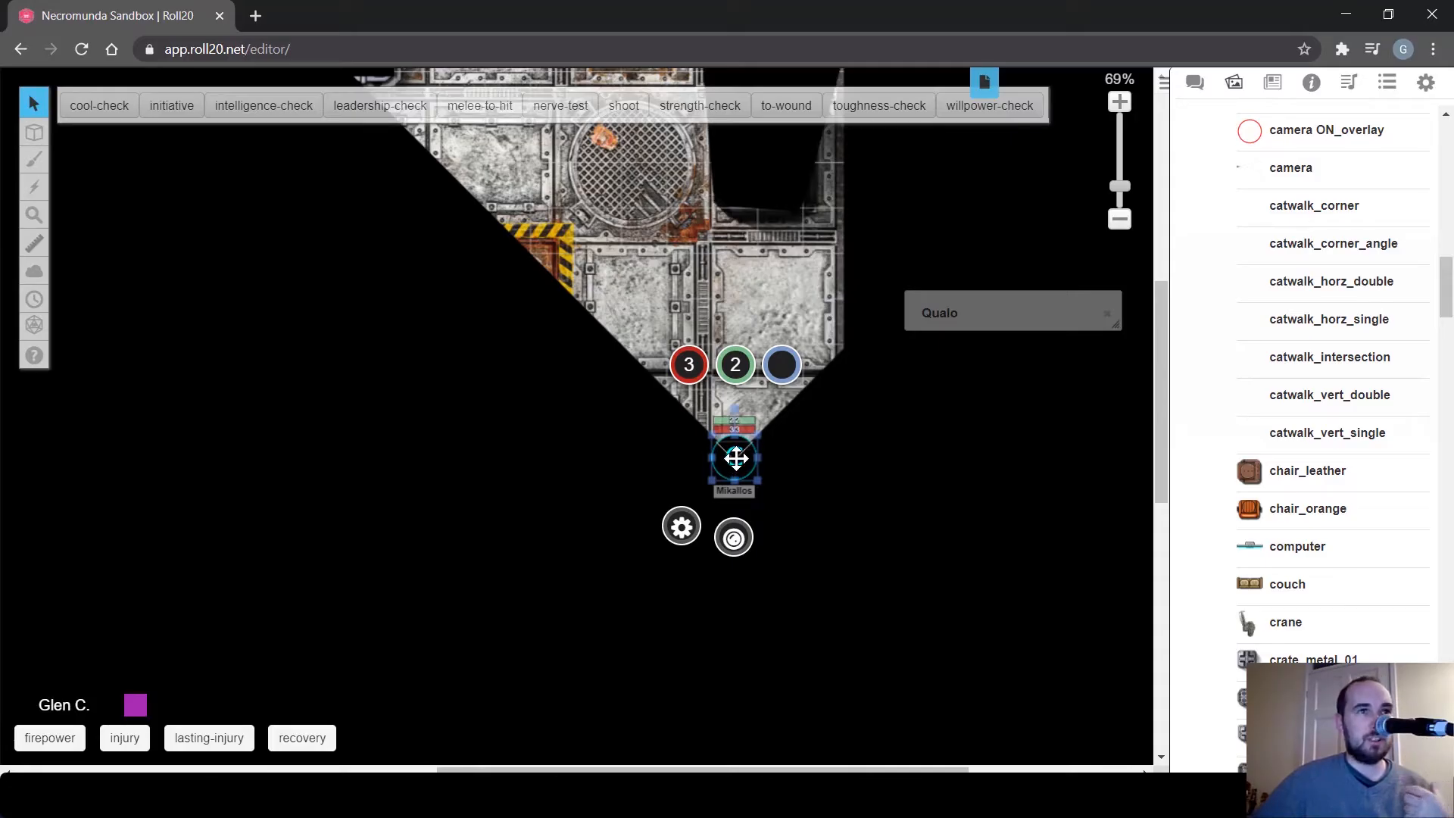
Rotate the blue C token to face diagonally up-left across the map, and deselect it to end the line-of-sight preview
{"action": "left_click", "coordinate": [673, 440]}
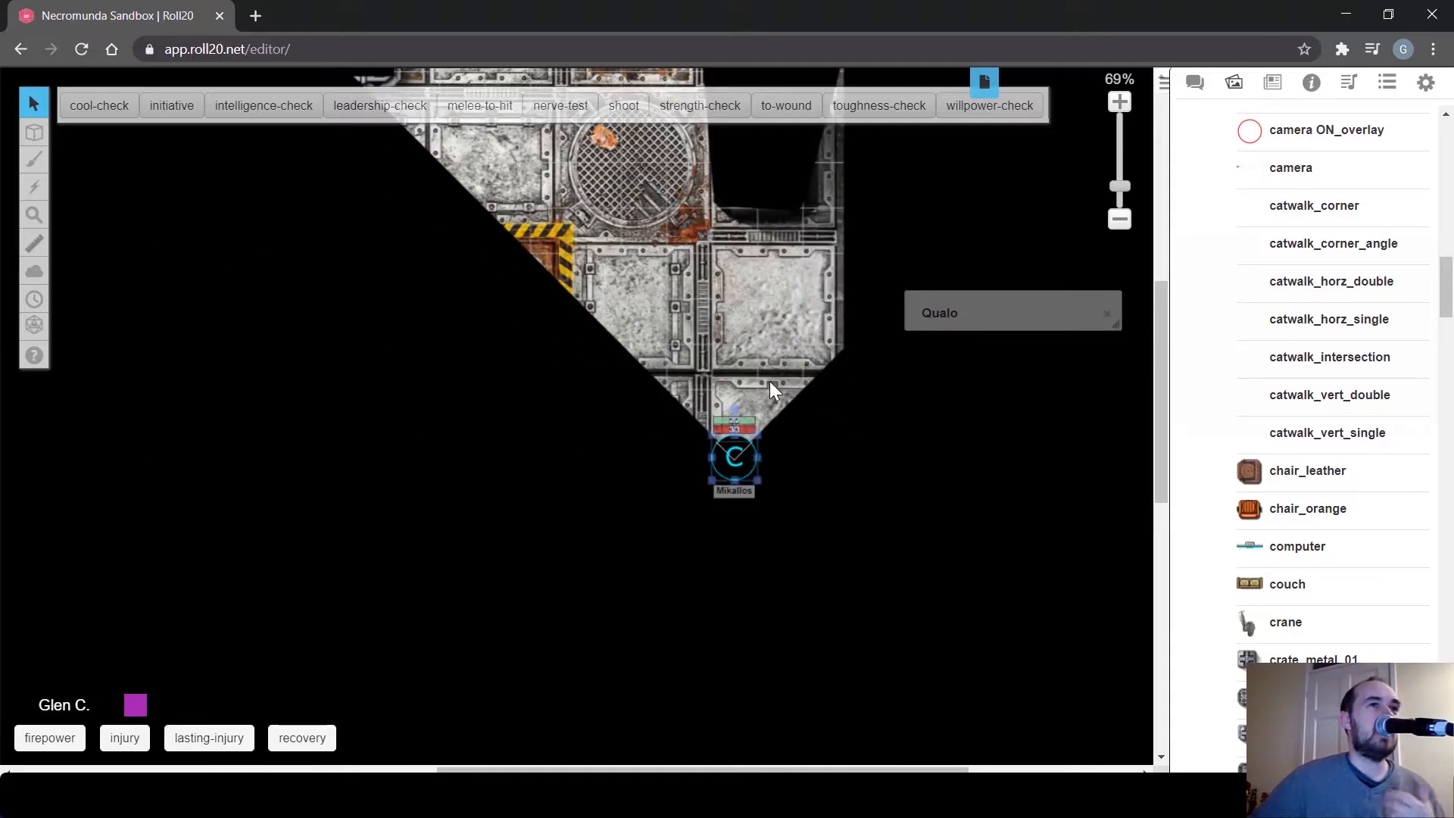
{"action": "left_click_drag", "start_coordinate": [827, 246], "coordinate": [725, 438]}
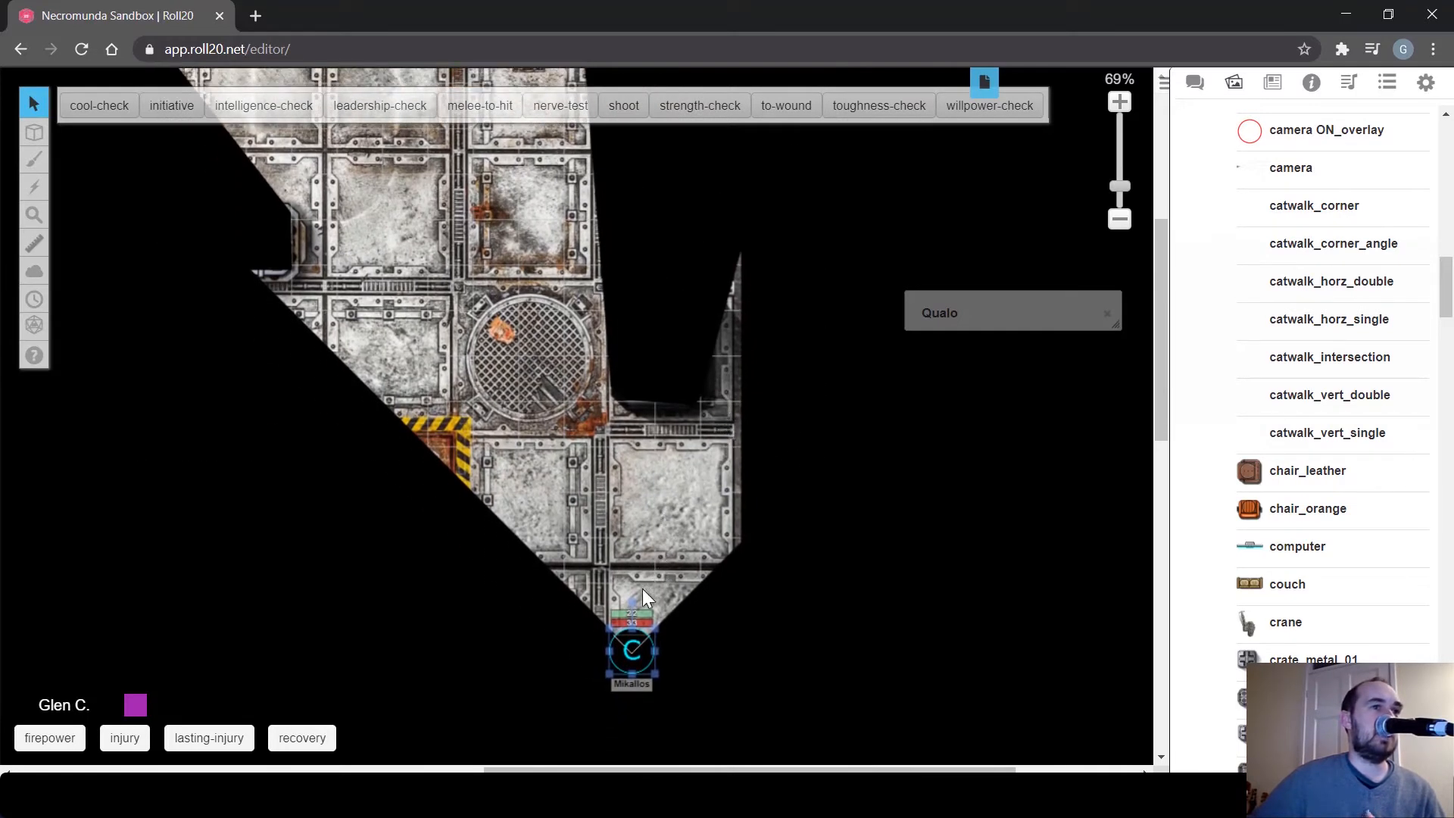
{"action": "left_click_drag", "start_coordinate": [633, 603], "coordinate": [598, 570]}
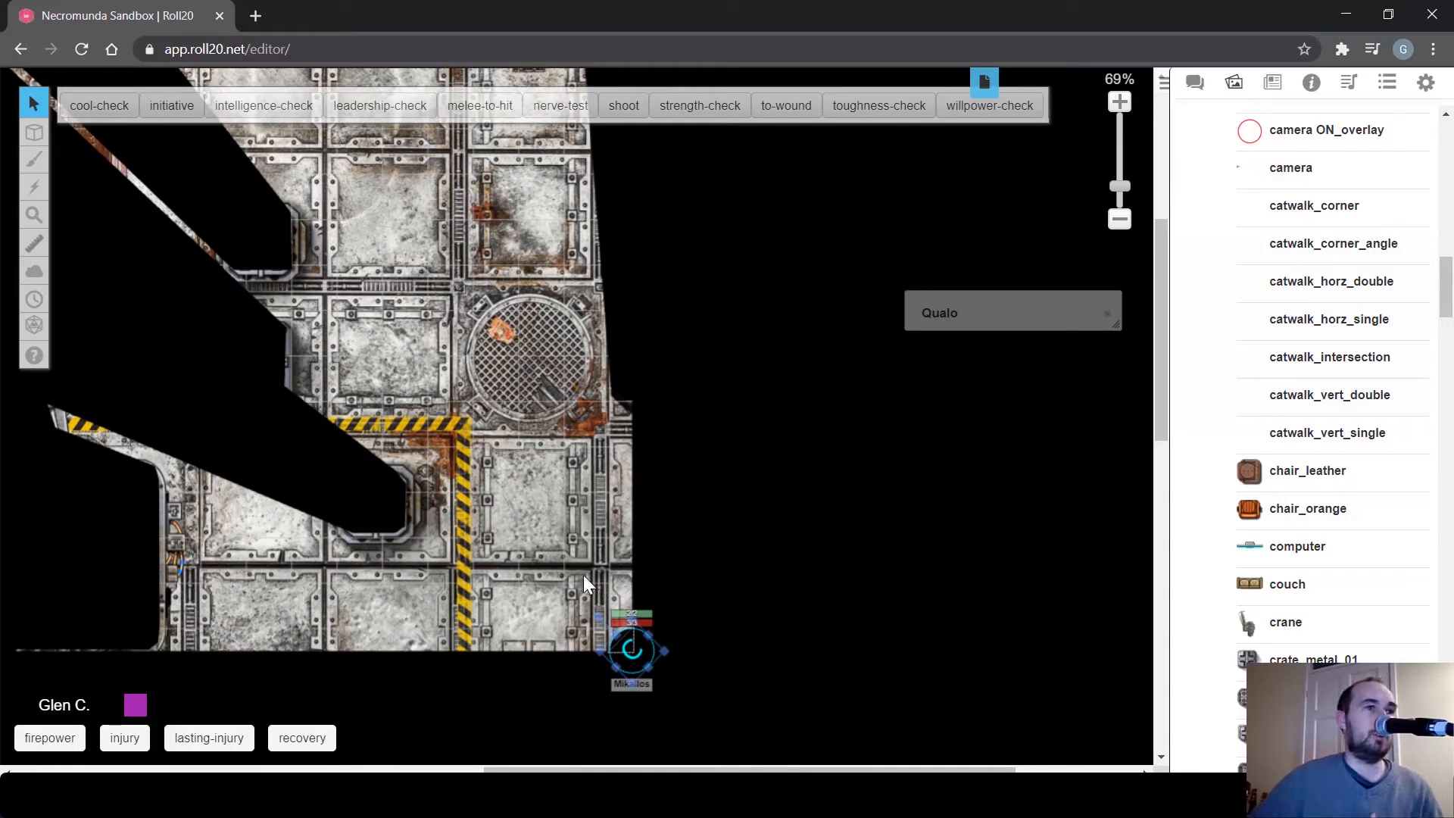
{"action": "left_click", "coordinate": [566, 571]}
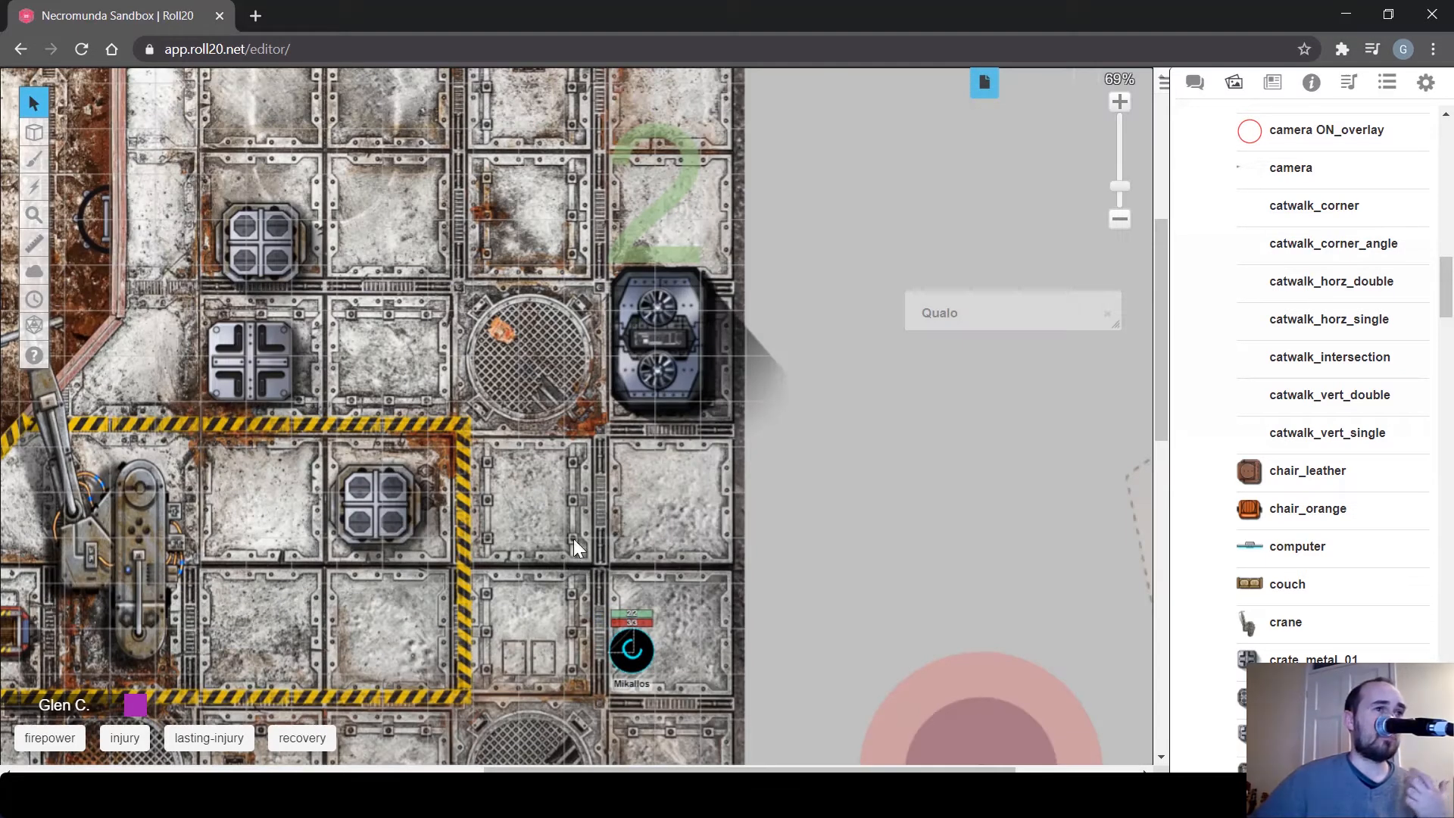
Return the blue C token from the map to its place in the token row beside the board
{"action": "left_click_drag", "start_coordinate": [574, 539], "coordinate": [773, 398]}
{"action": "scroll", "coordinate": [675, 462], "scroll_direction": "down", "scroll_amount": 4}
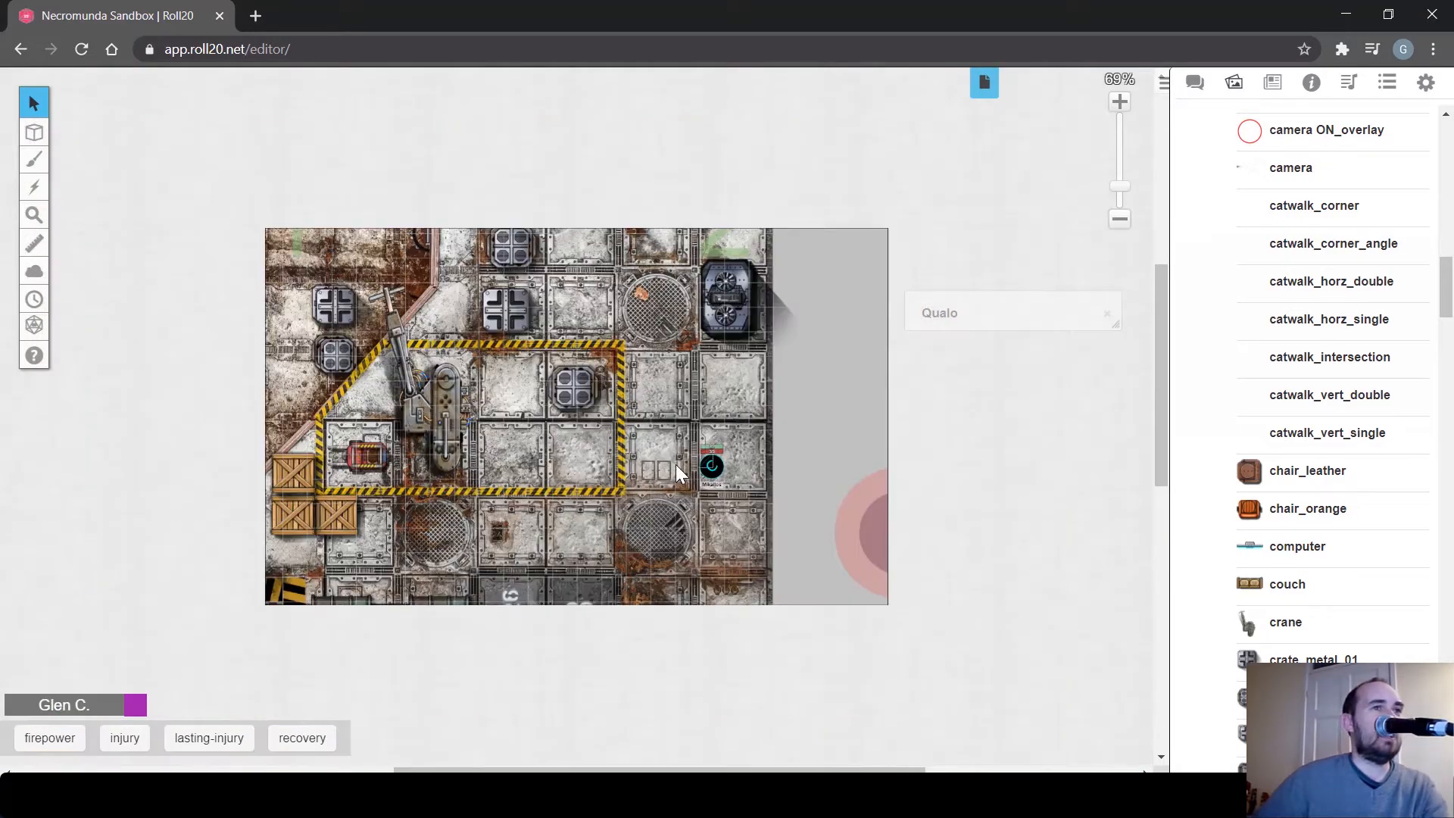
{"action": "left_click_drag", "start_coordinate": [631, 455], "coordinate": [941, 483]}
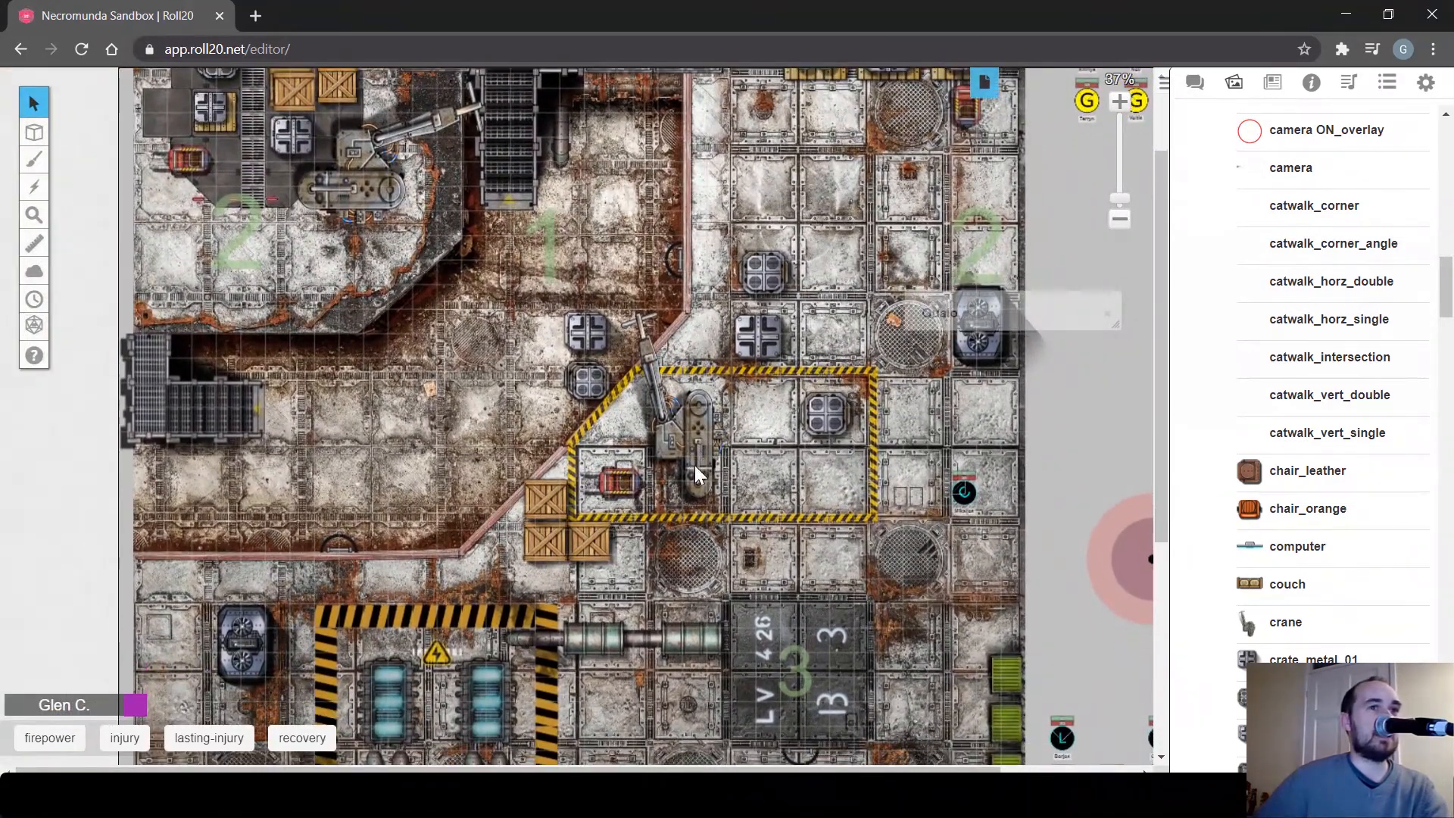
{"action": "left_click", "coordinate": [964, 493]}
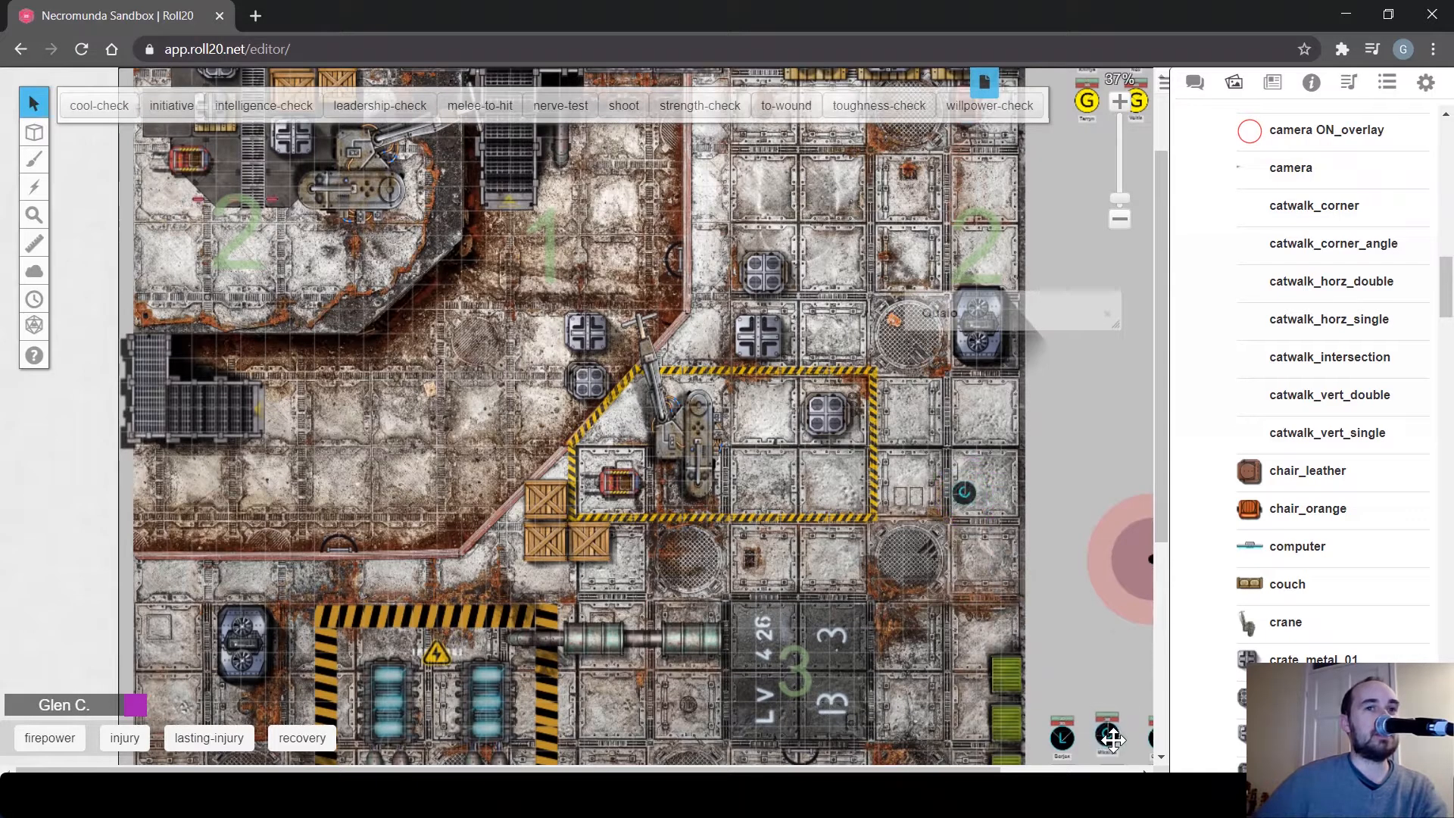
{"action": "left_click", "coordinate": [907, 553]}
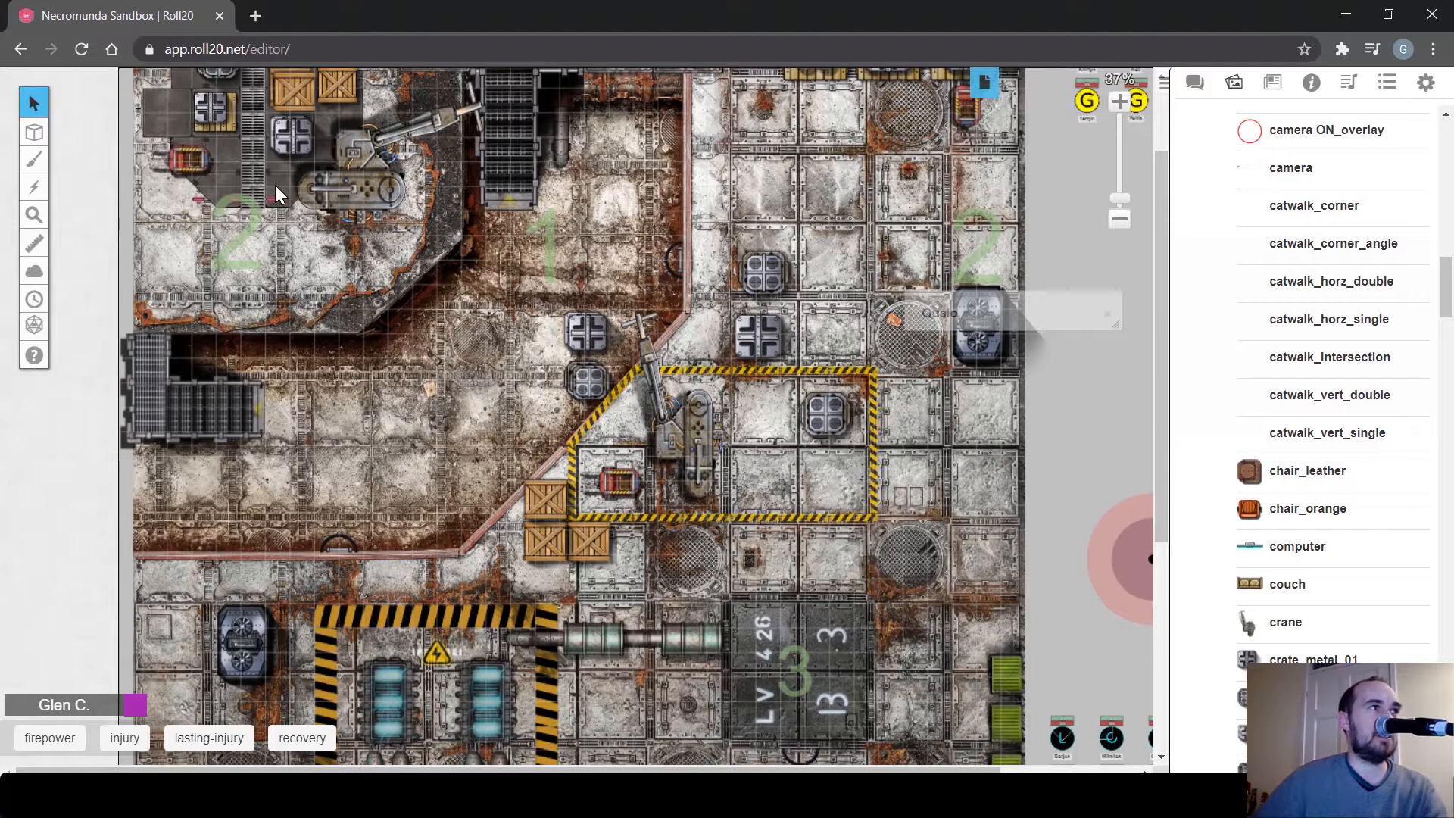
Switch the active layer to Map & Background
{"action": "mouse_move", "coordinate": [33, 133]}
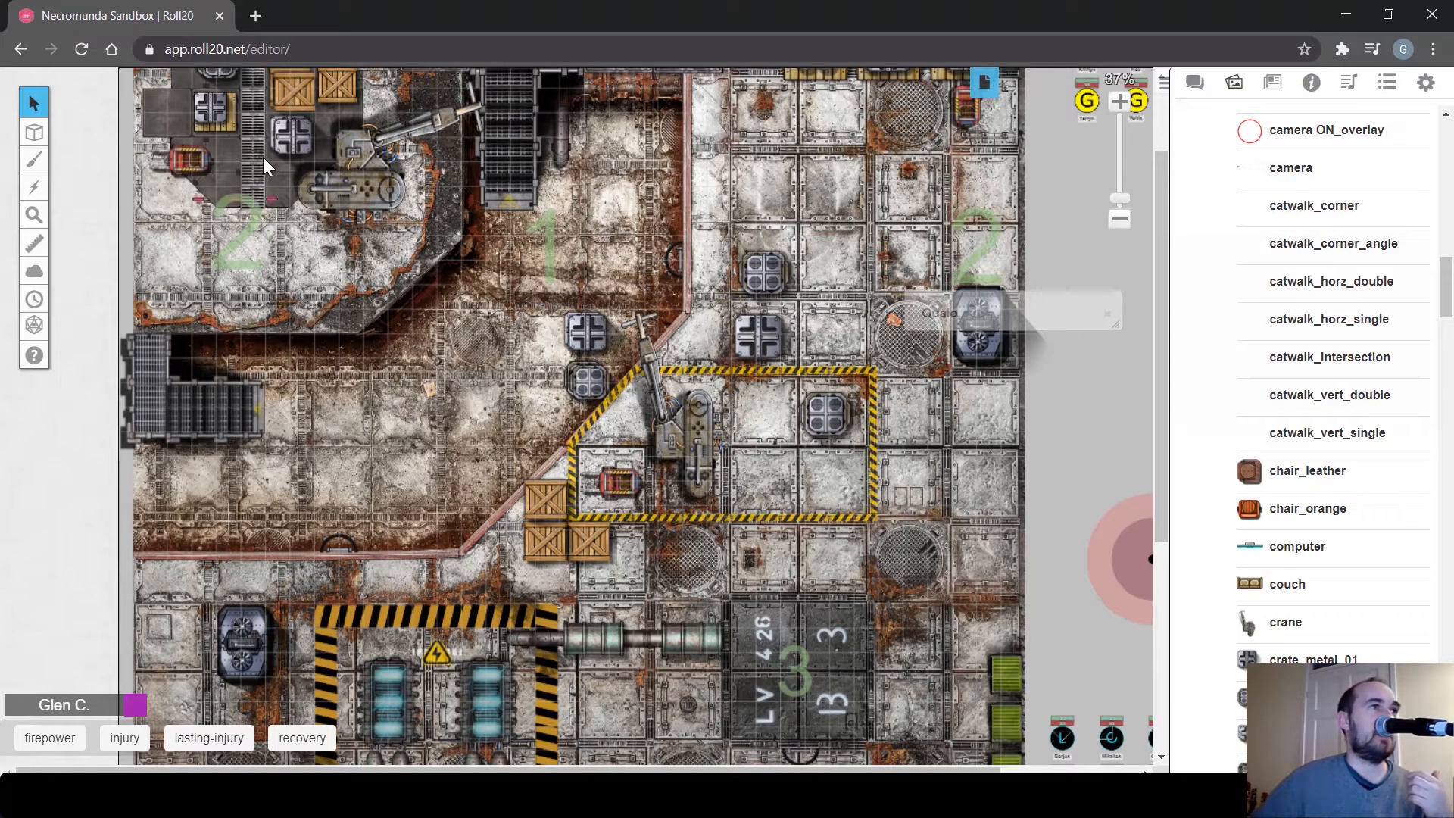
{"action": "left_click_drag", "start_coordinate": [262, 157], "coordinate": [764, 409]}
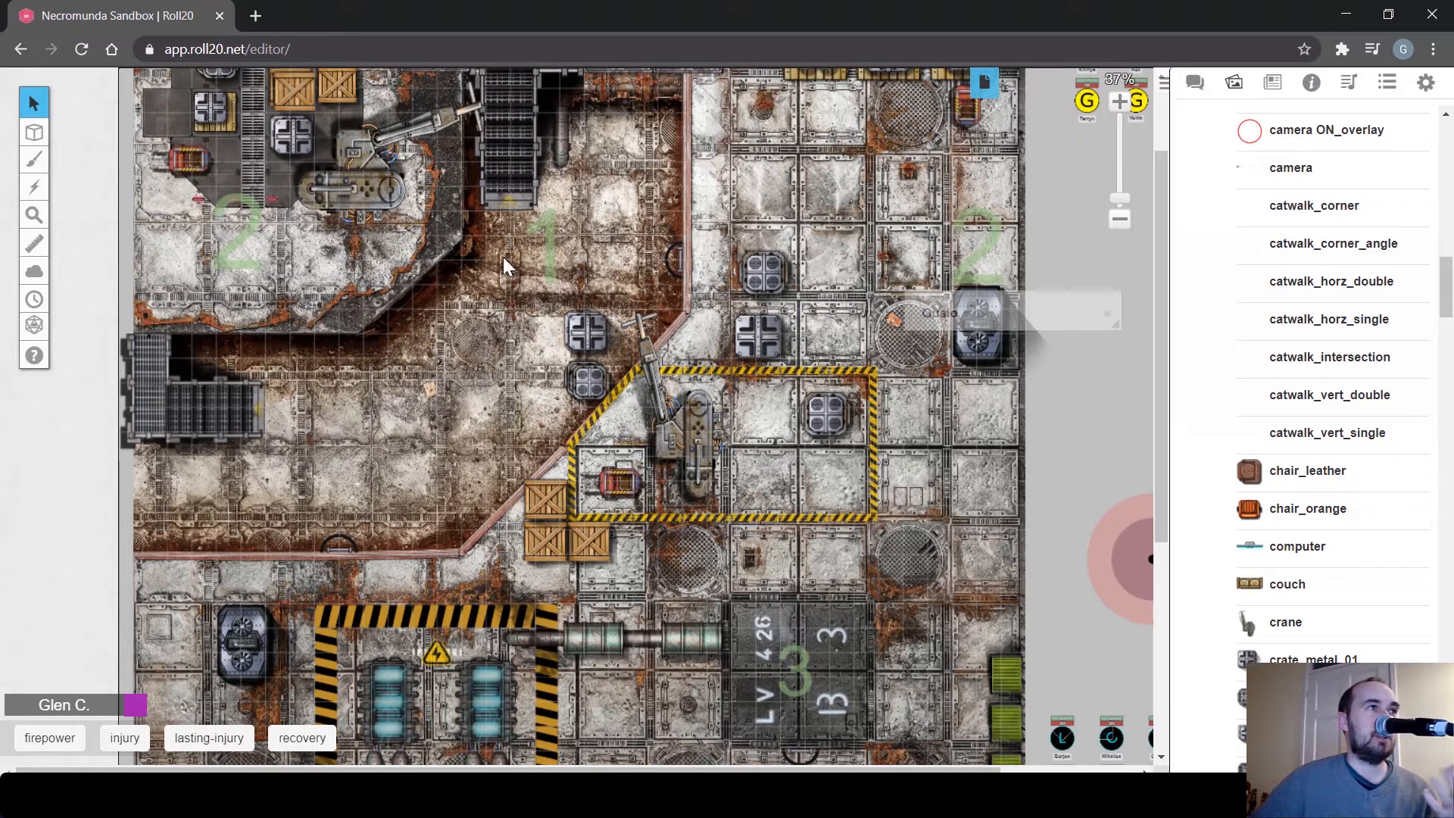
{"action": "left_click", "coordinate": [158, 126]}
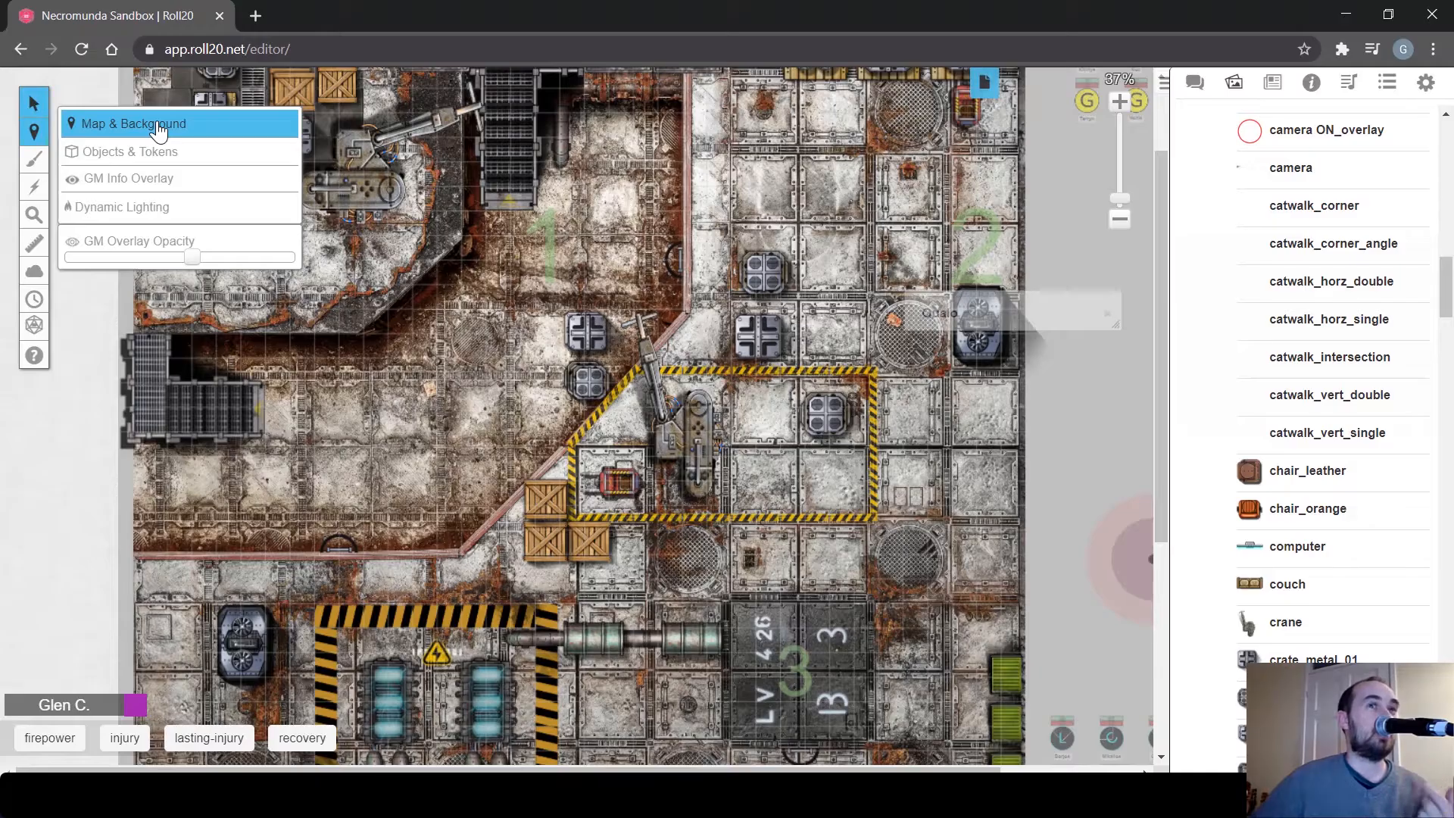
Look up the advanced keyboard shortcuts help link in the user settings, without leaving for the external page
{"action": "left_click", "coordinate": [1425, 83]}
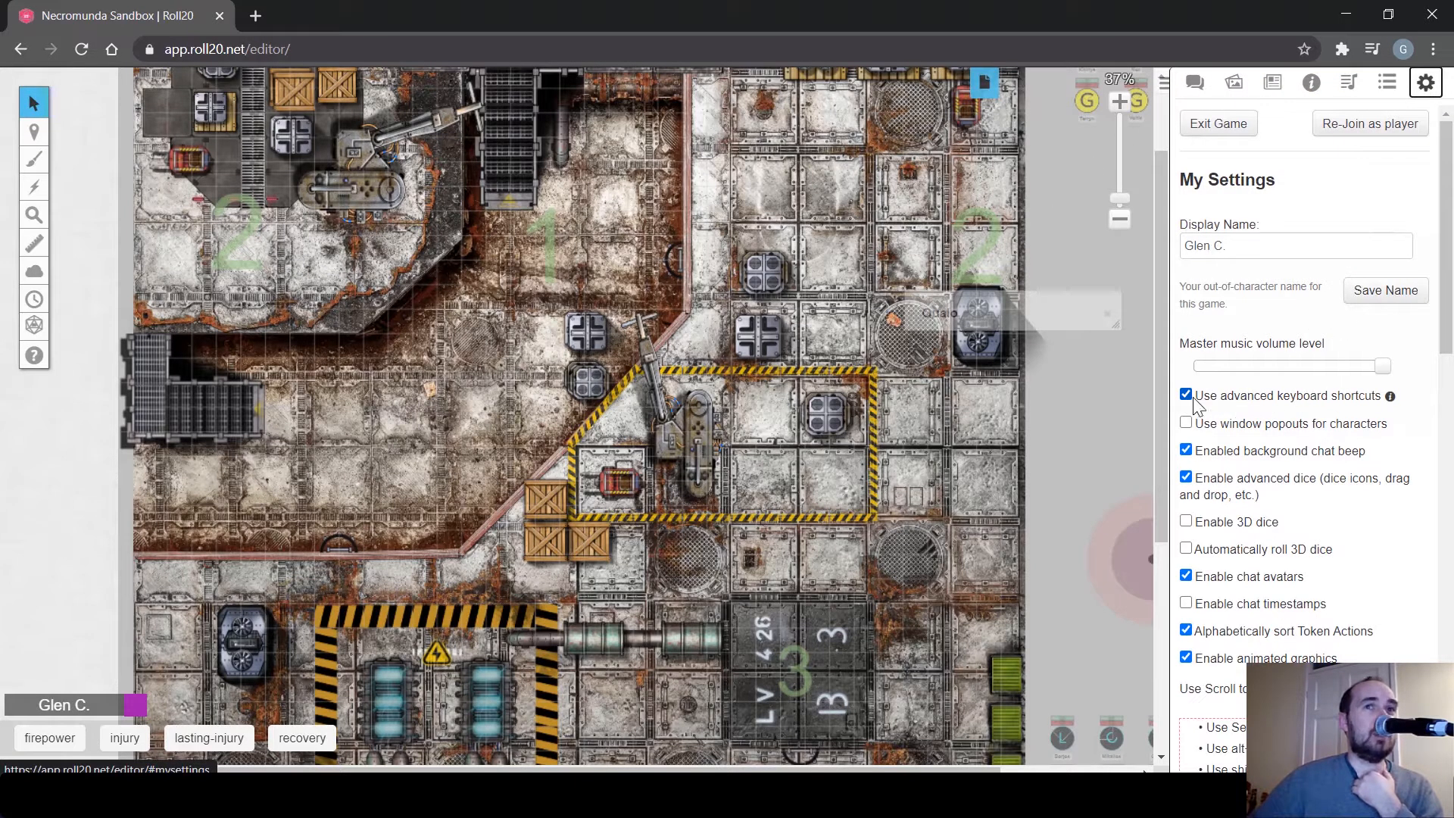
{"action": "left_click", "coordinate": [1390, 396]}
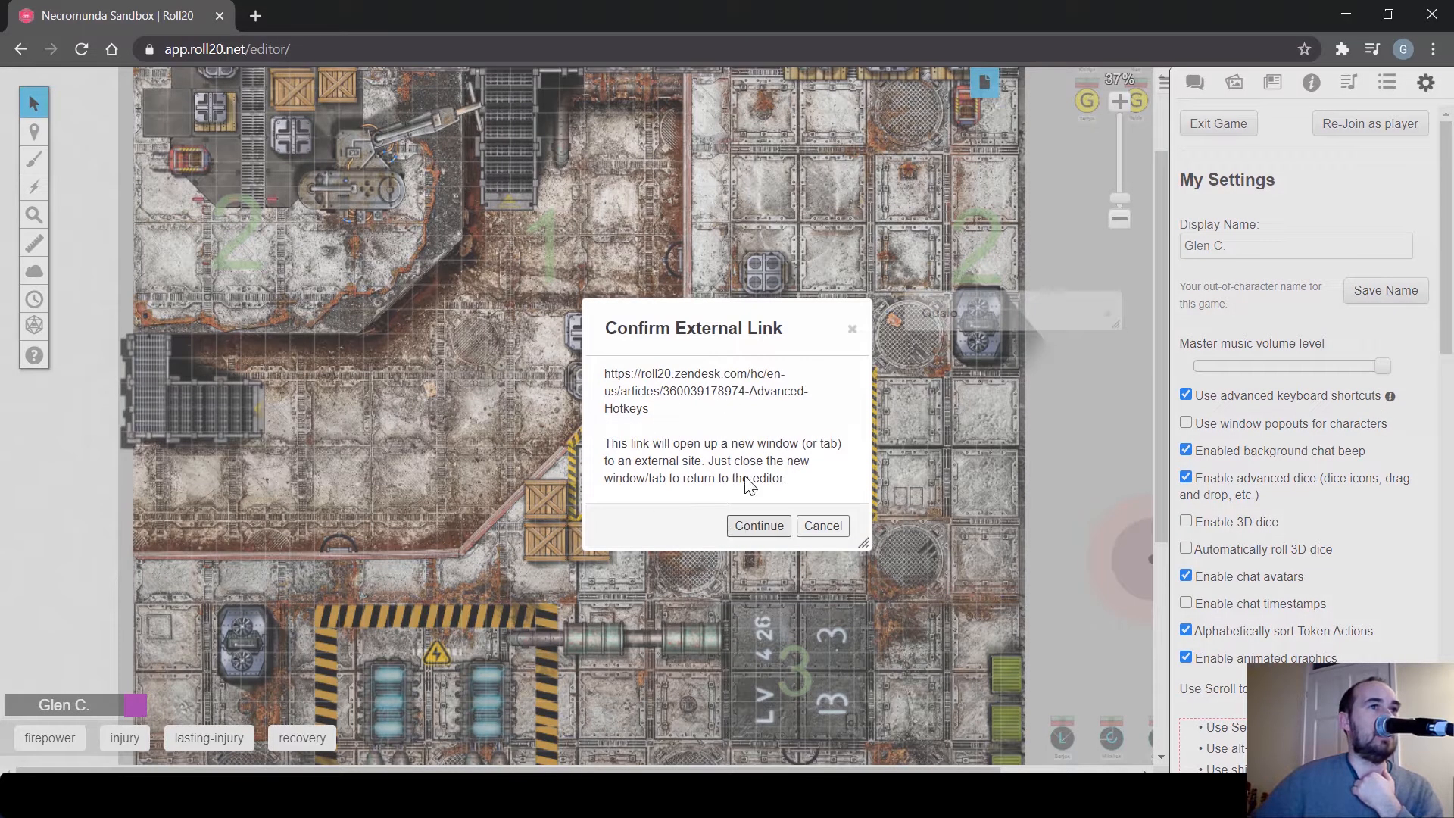
{"action": "left_click", "coordinate": [832, 527]}
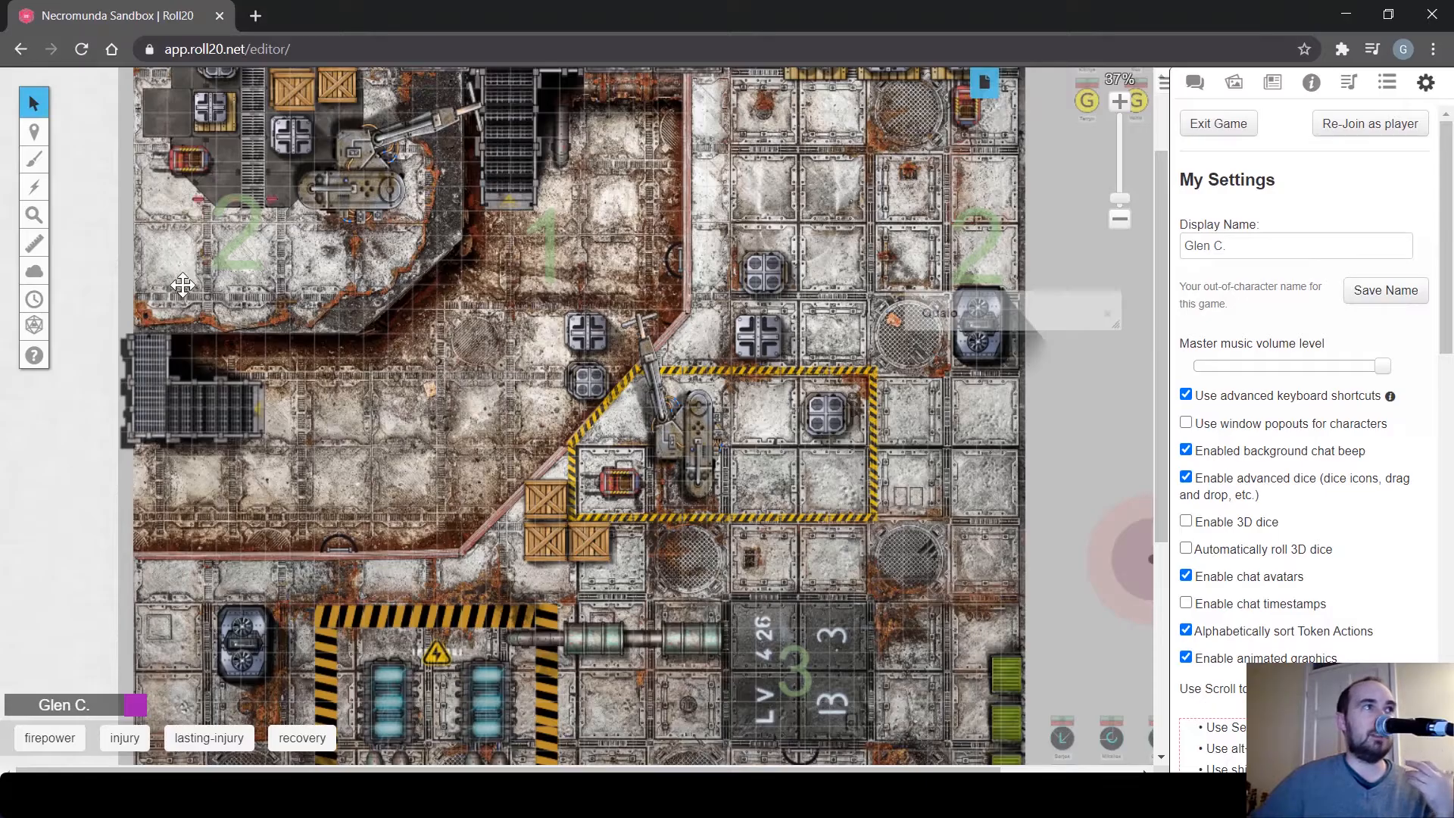
Shift the background map image diagonally on the Map & Background layer, and undo the move
{"action": "mouse_move", "coordinate": [37, 135]}
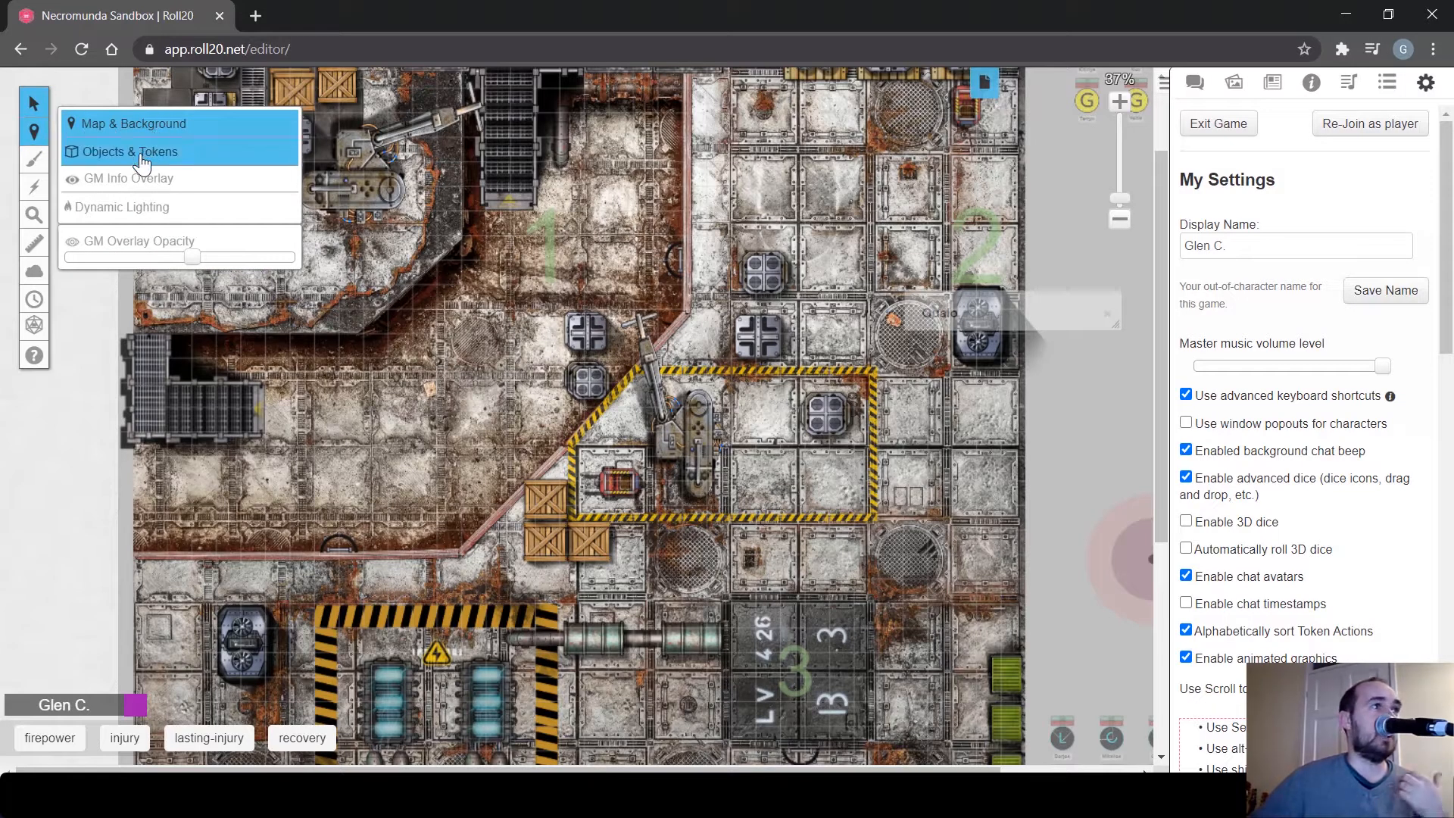
{"action": "left_click", "coordinate": [162, 129]}
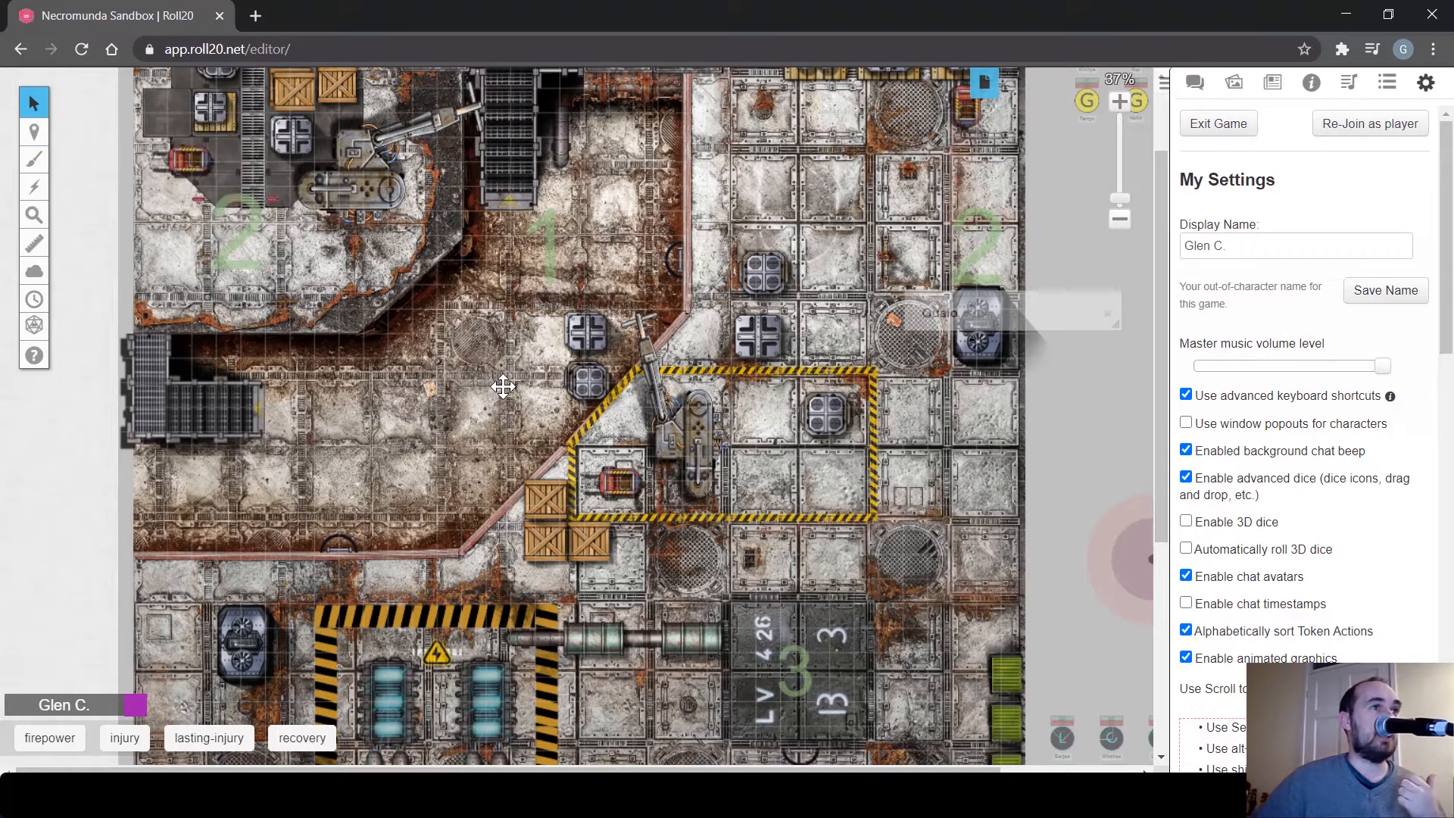
{"action": "left_click_drag", "start_coordinate": [482, 353], "coordinate": [646, 473]}
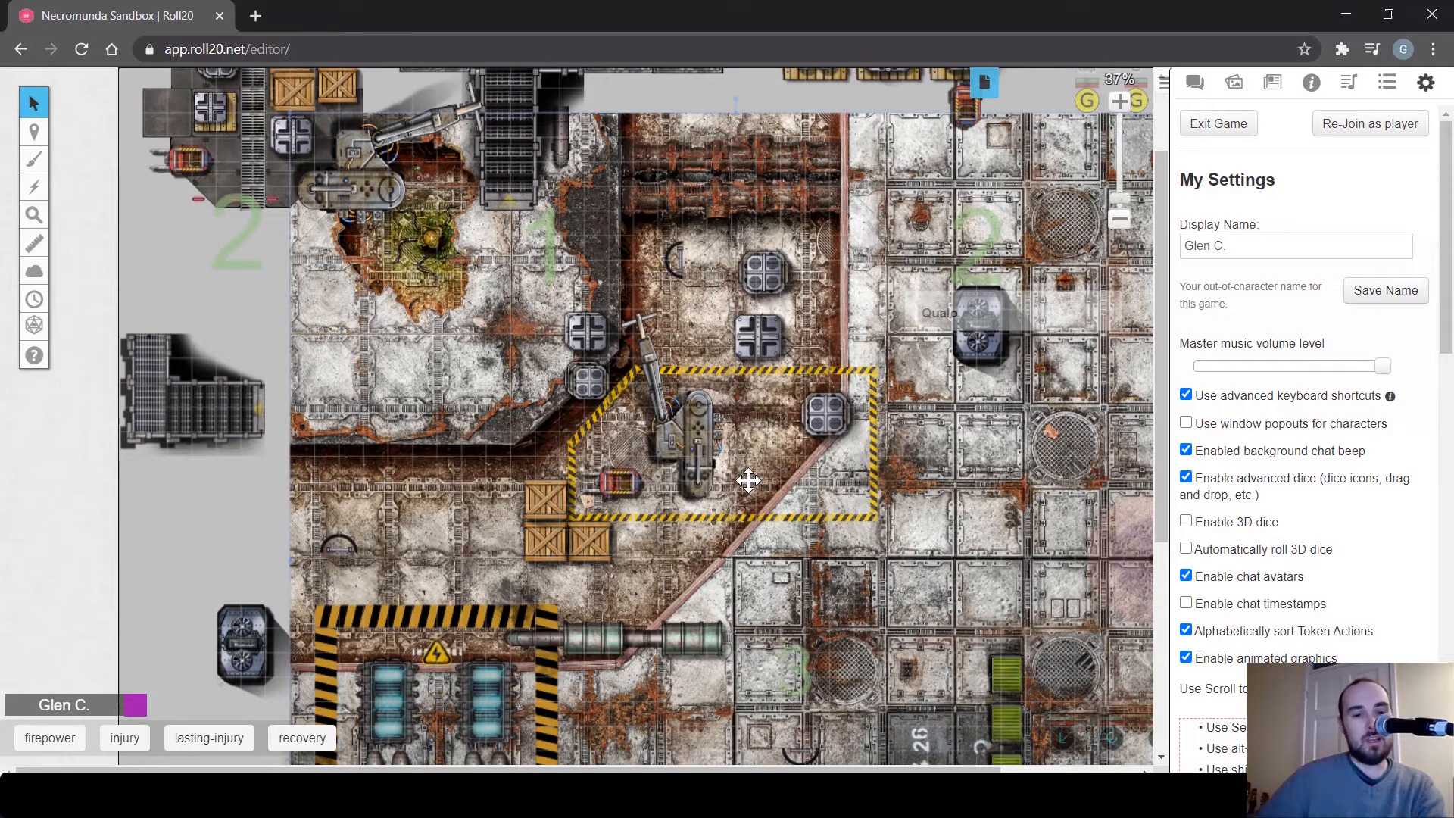
{"action": "key", "text": "ctrl+z"}
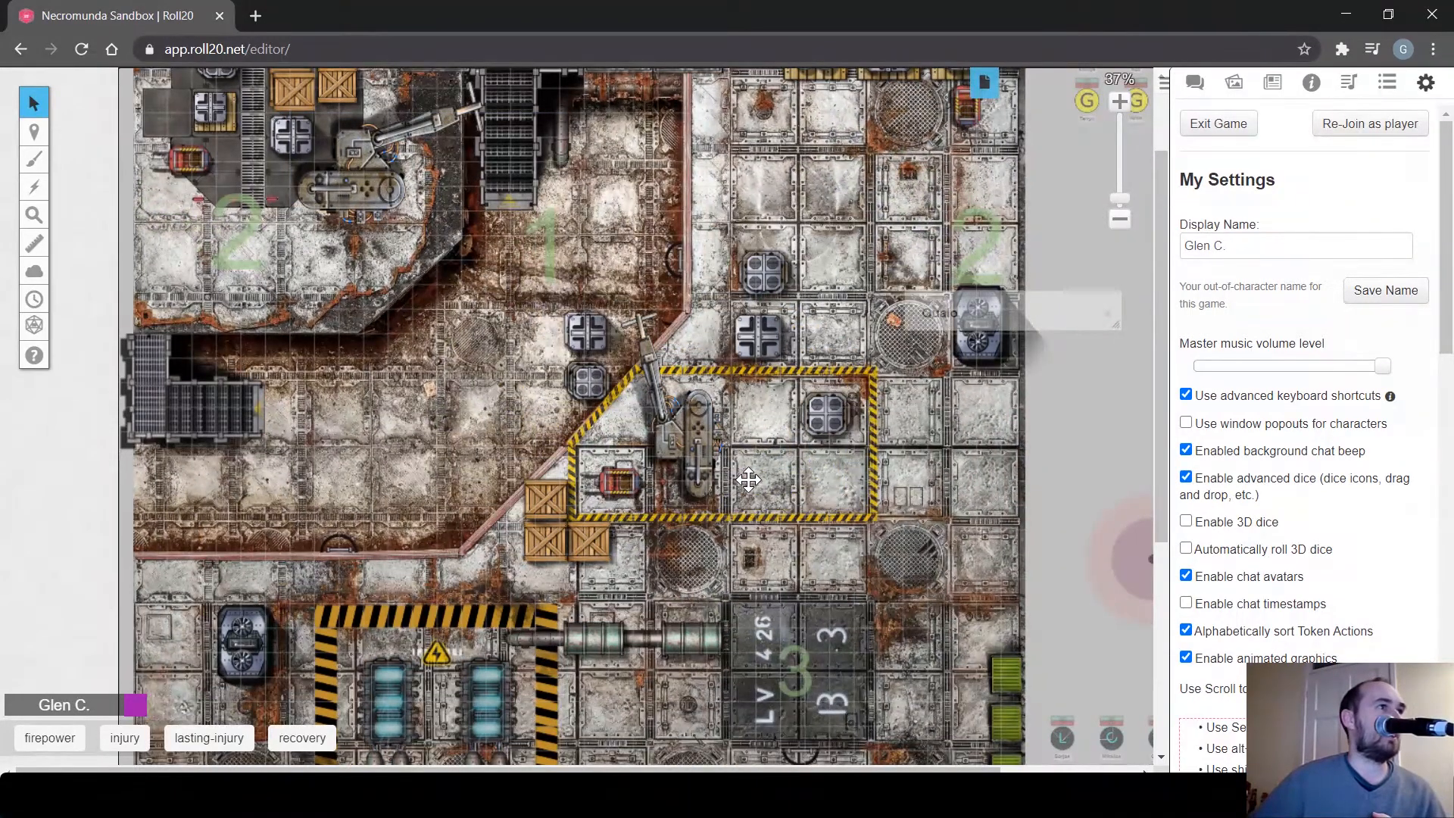
On the Objects & Tokens layer, preview the blue L token's line of sight from beside the yellow-striped area, and return it to its row
{"action": "mouse_move", "coordinate": [39, 143]}
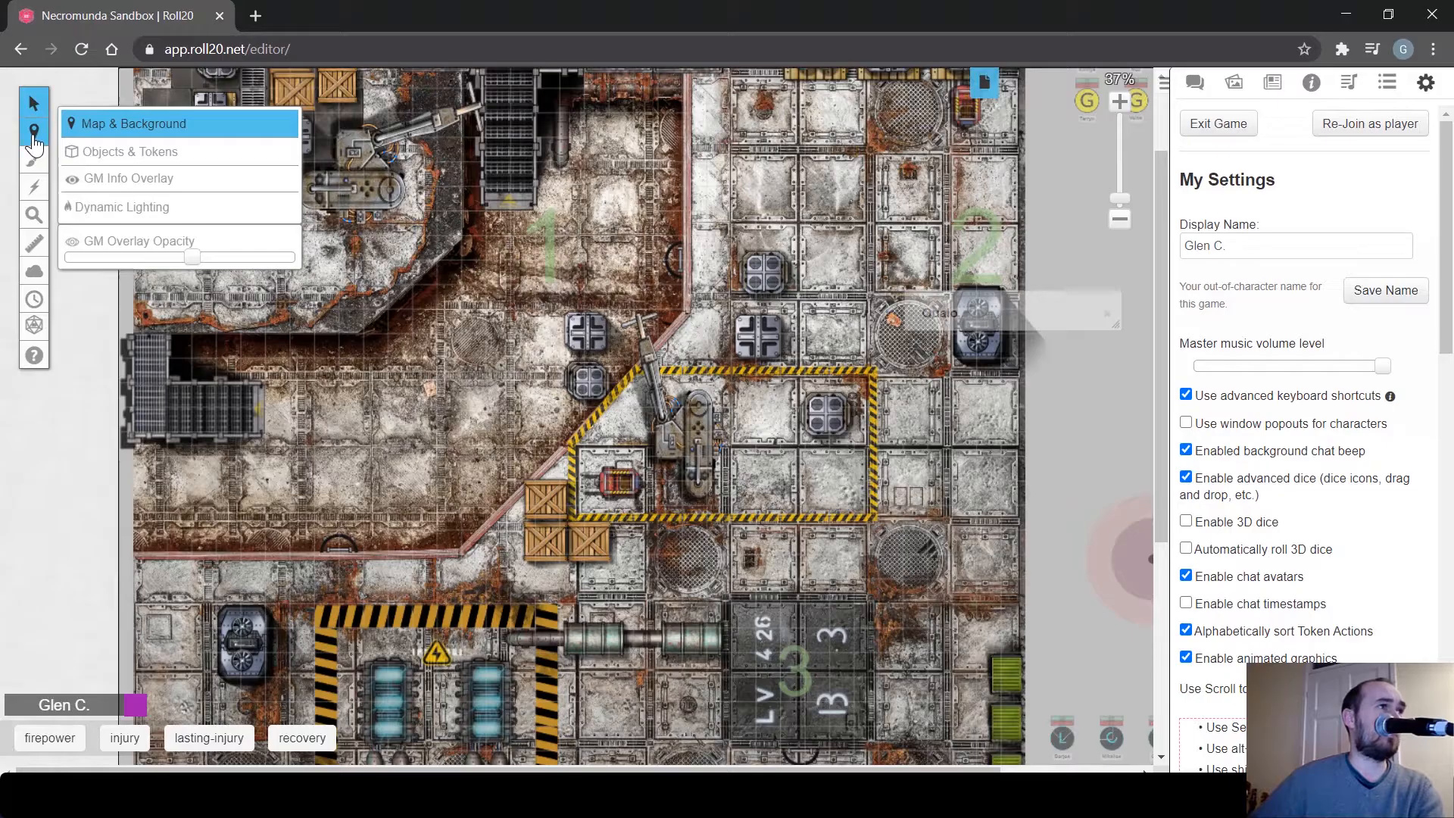
{"action": "left_click", "coordinate": [121, 151]}
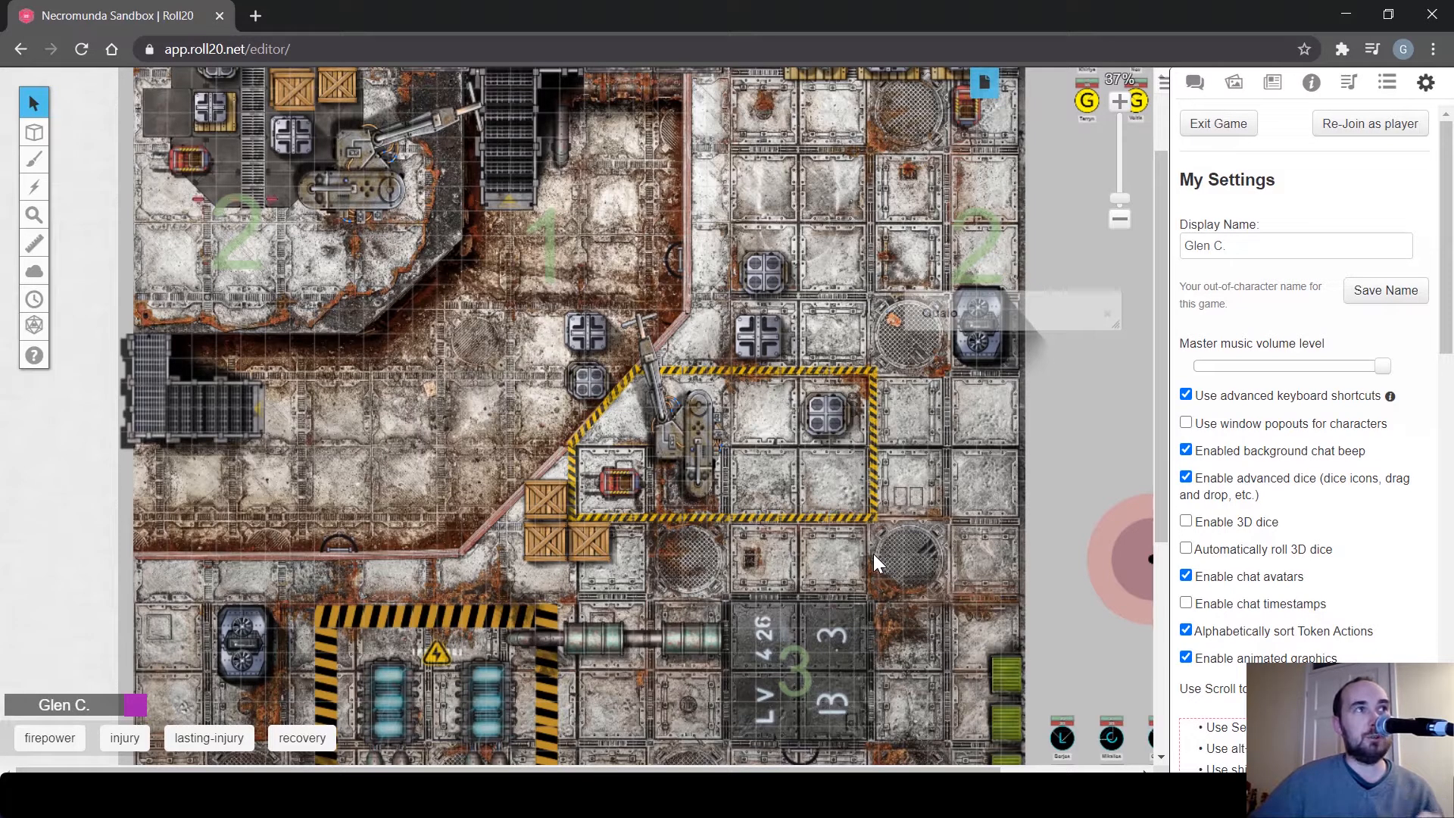
{"action": "left_click_drag", "start_coordinate": [1067, 725], "coordinate": [925, 439]}
{"action": "left_click", "coordinate": [768, 464]}
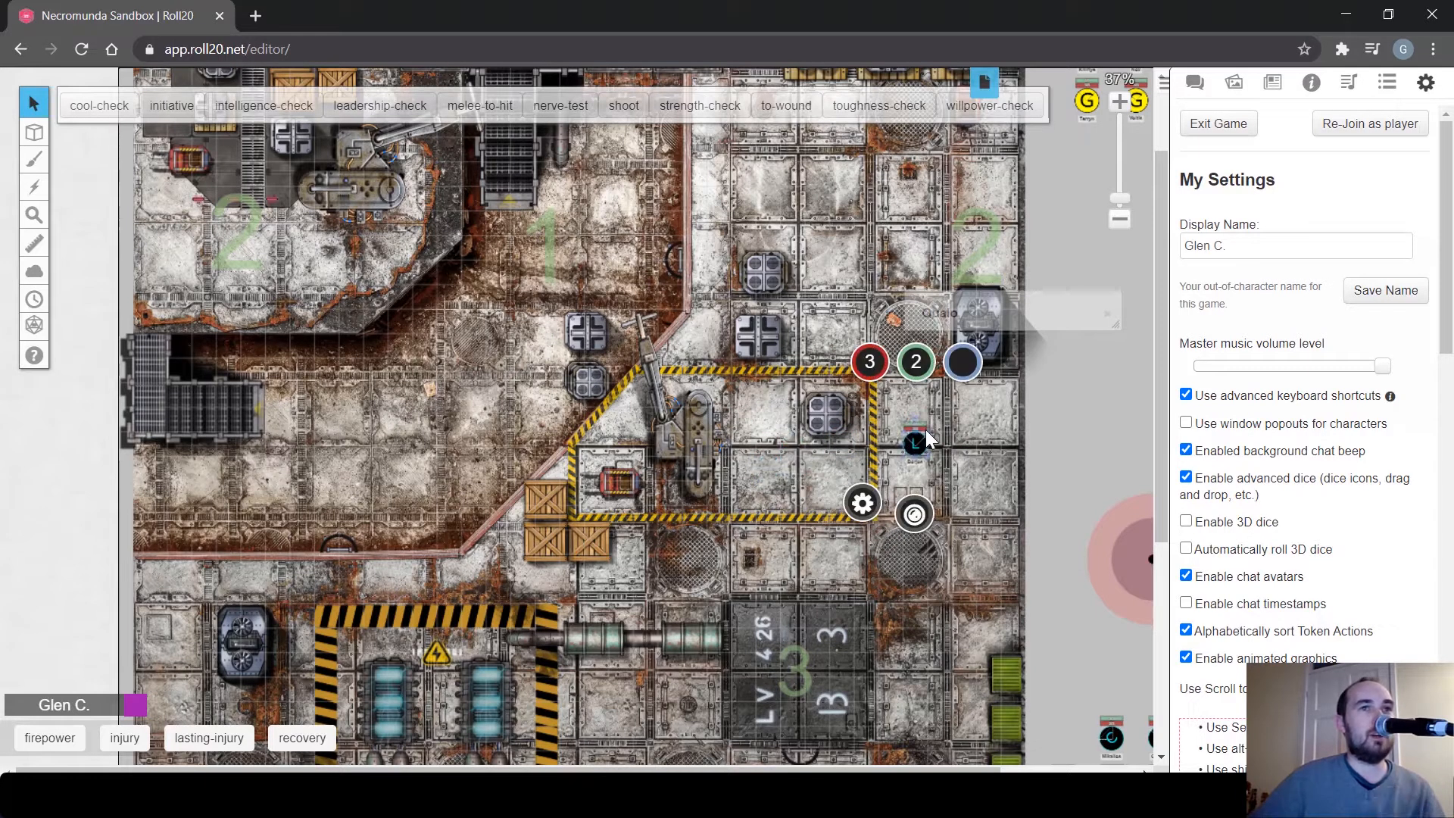
{"action": "key", "text": "ctrl+l"}
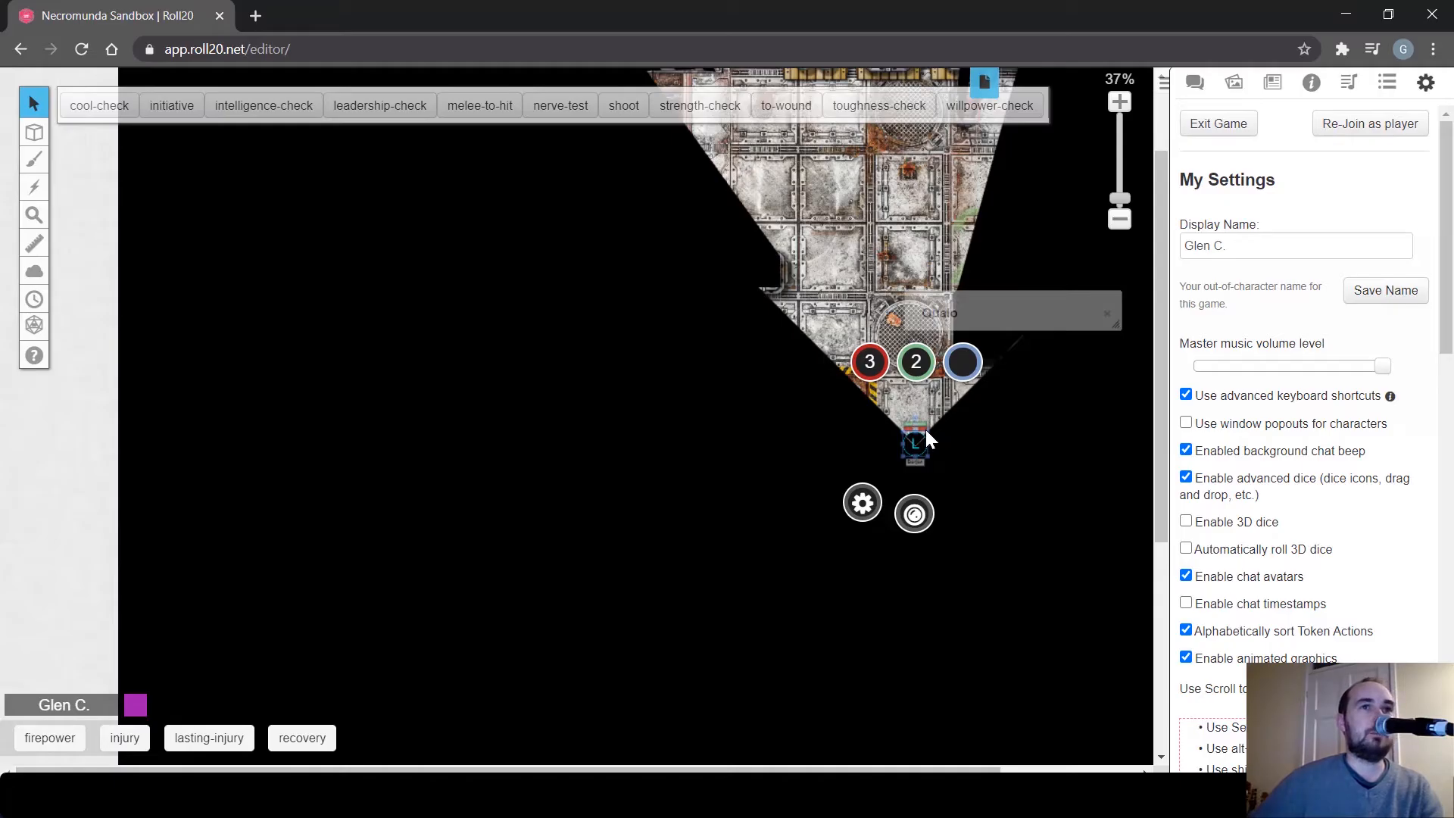
{"action": "key", "text": "ctrl+l"}
{"action": "left_click_drag", "start_coordinate": [914, 447], "coordinate": [1045, 731]}
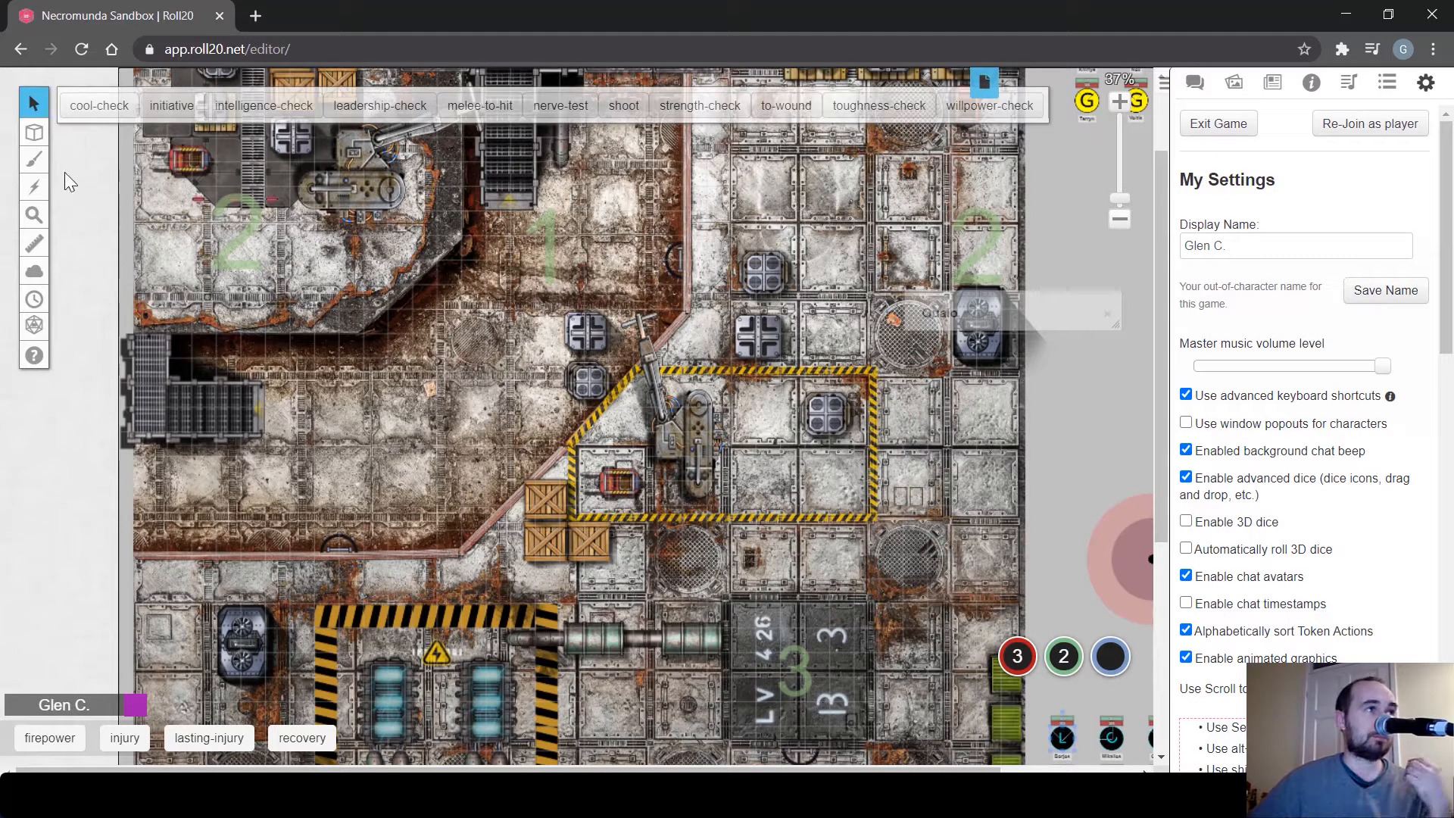
Switch to the GM Info Overlay layer, and select the green number 1 label on the map before deselecting it
{"action": "mouse_move", "coordinate": [38, 147]}
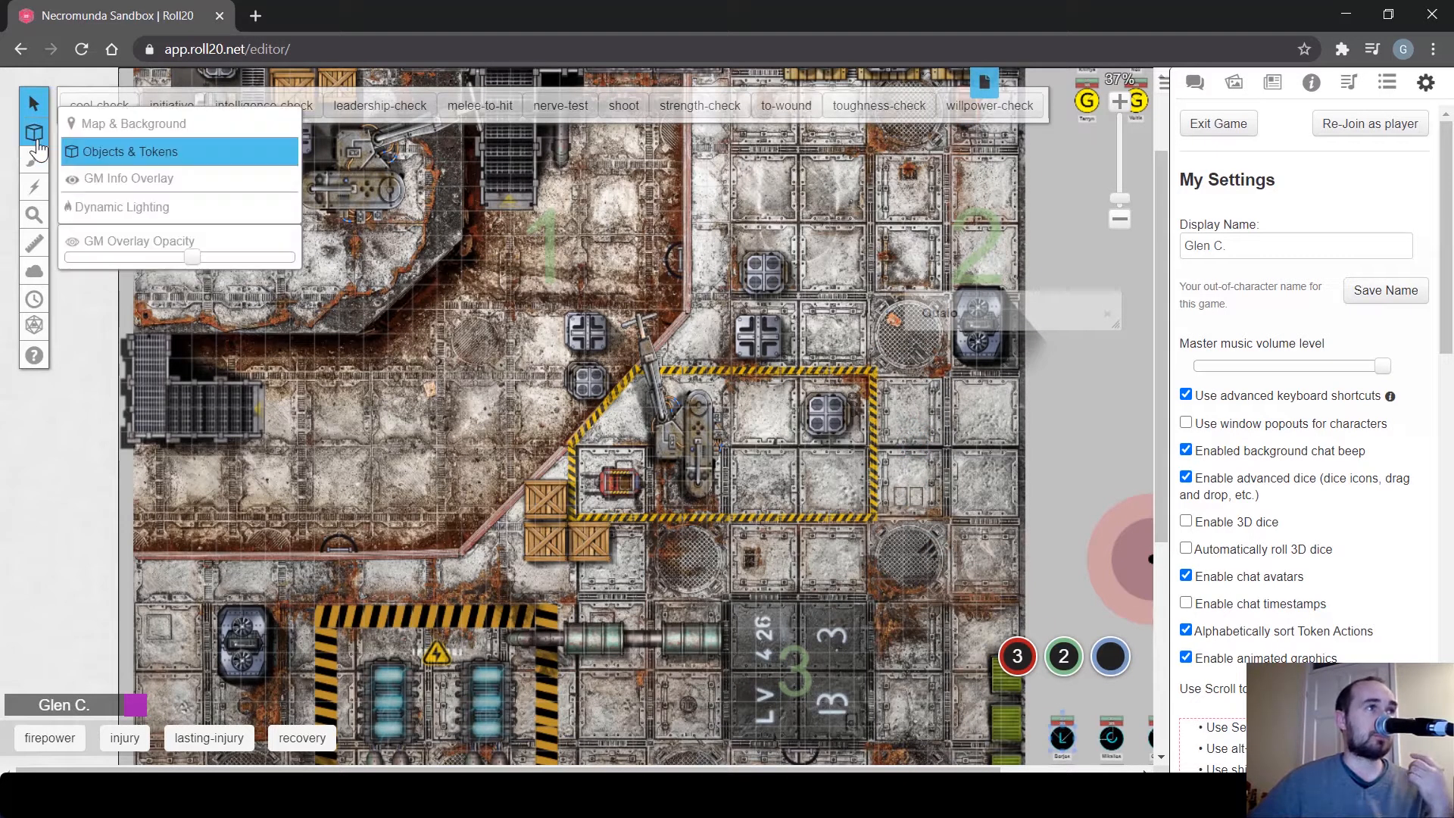
{"action": "left_click", "coordinate": [110, 180]}
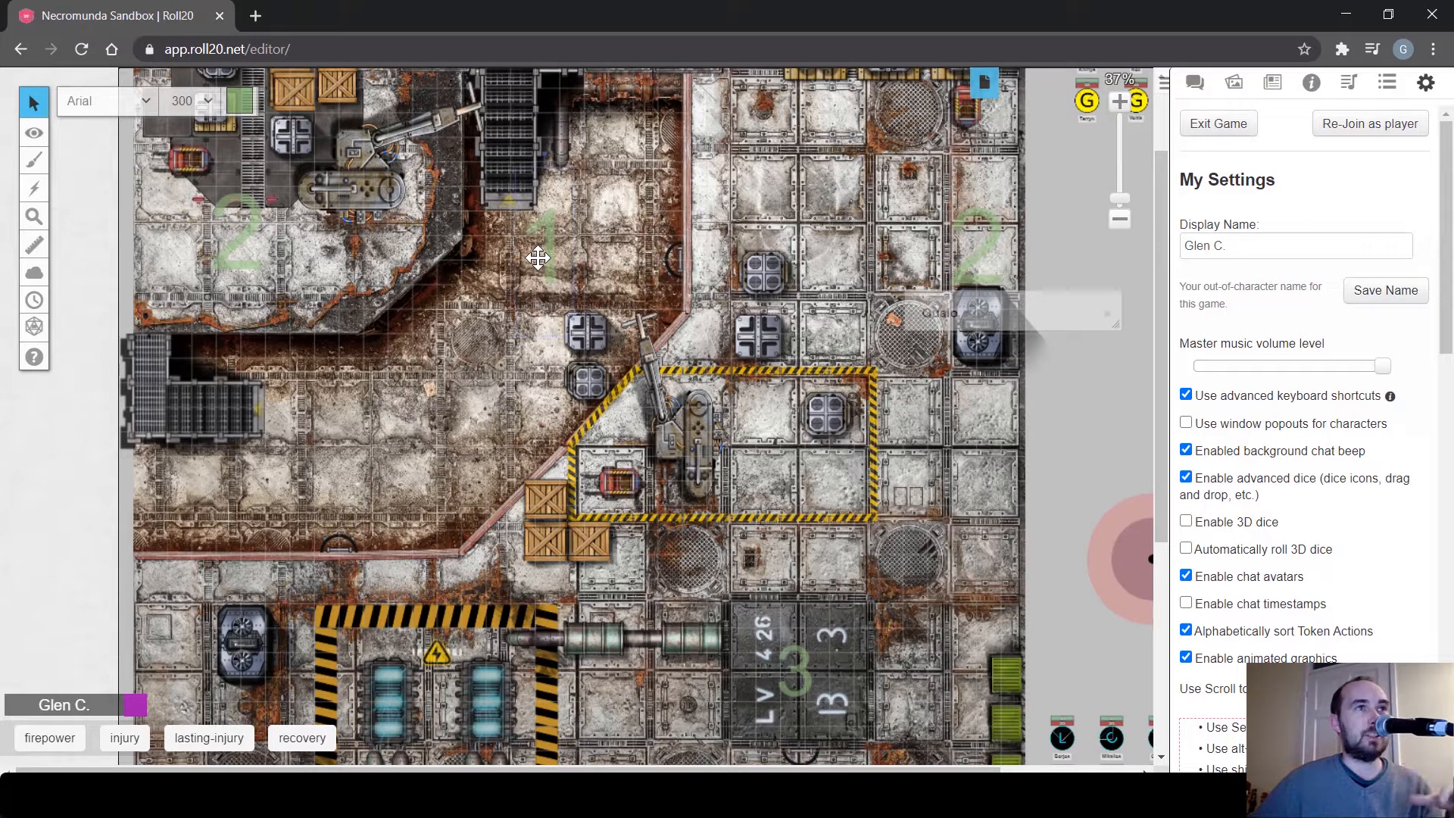
{"action": "left_click", "coordinate": [555, 401]}
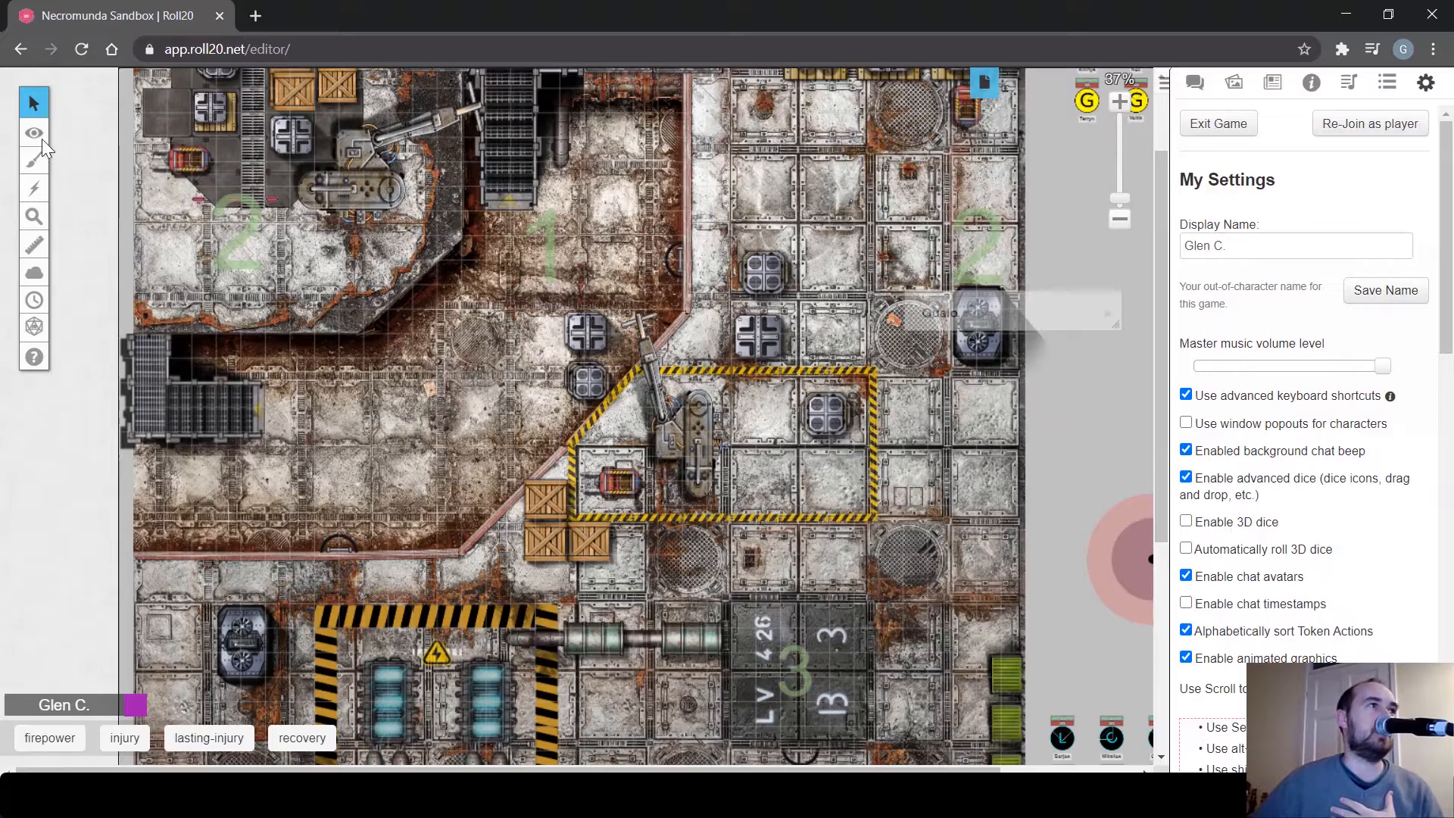
Lower the GM overlay opacity slightly
{"action": "mouse_move", "coordinate": [36, 144]}
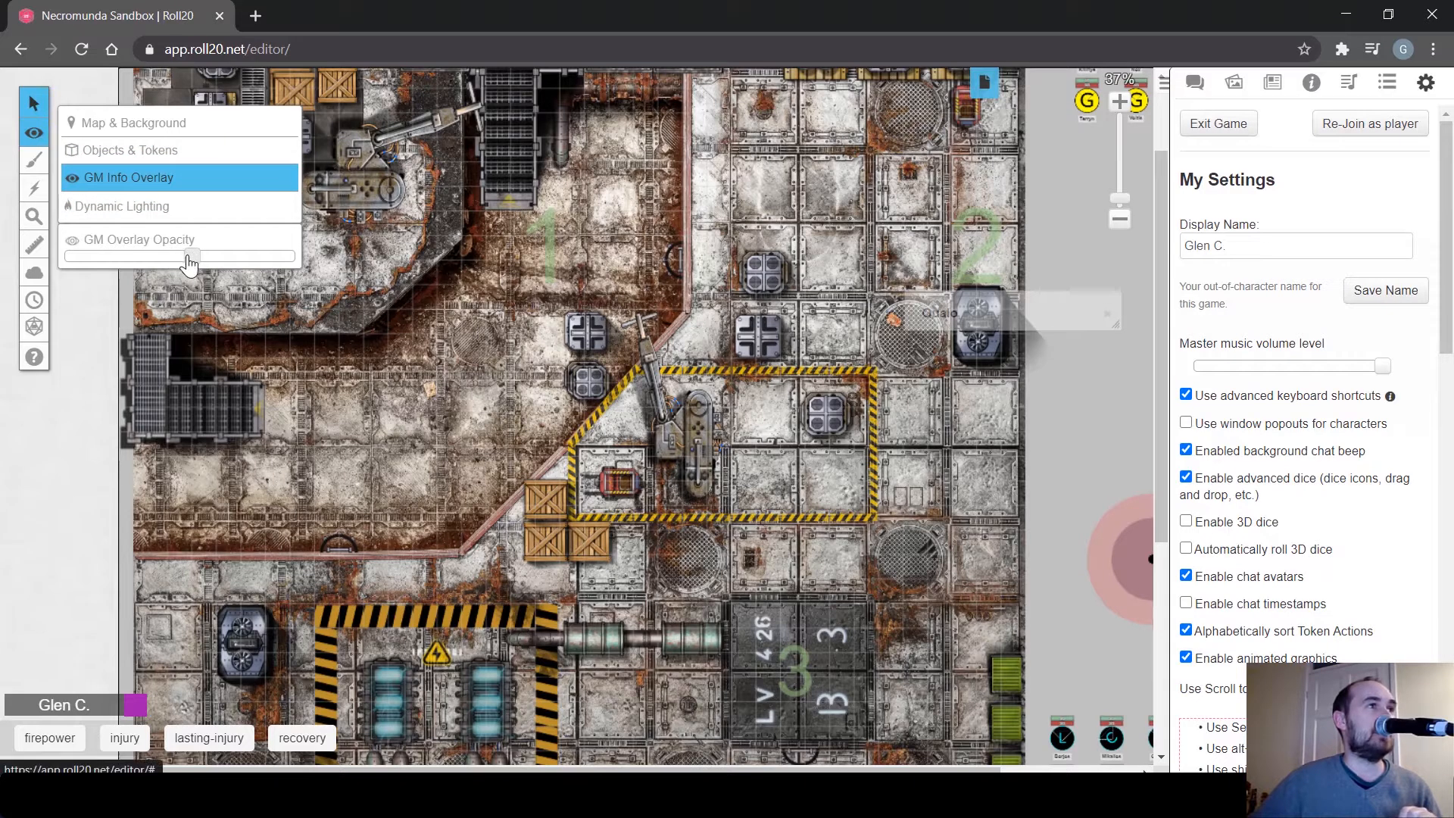
{"action": "mouse_move", "coordinate": [189, 261]}
{"action": "left_mouse_down"}
{"action": "mouse_move", "coordinate": [298, 262]}
{"action": "mouse_move", "coordinate": [80, 261]}
{"action": "mouse_move", "coordinate": [186, 262]}
{"action": "mouse_move", "coordinate": [173, 261]}
{"action": "left_mouse_up"}
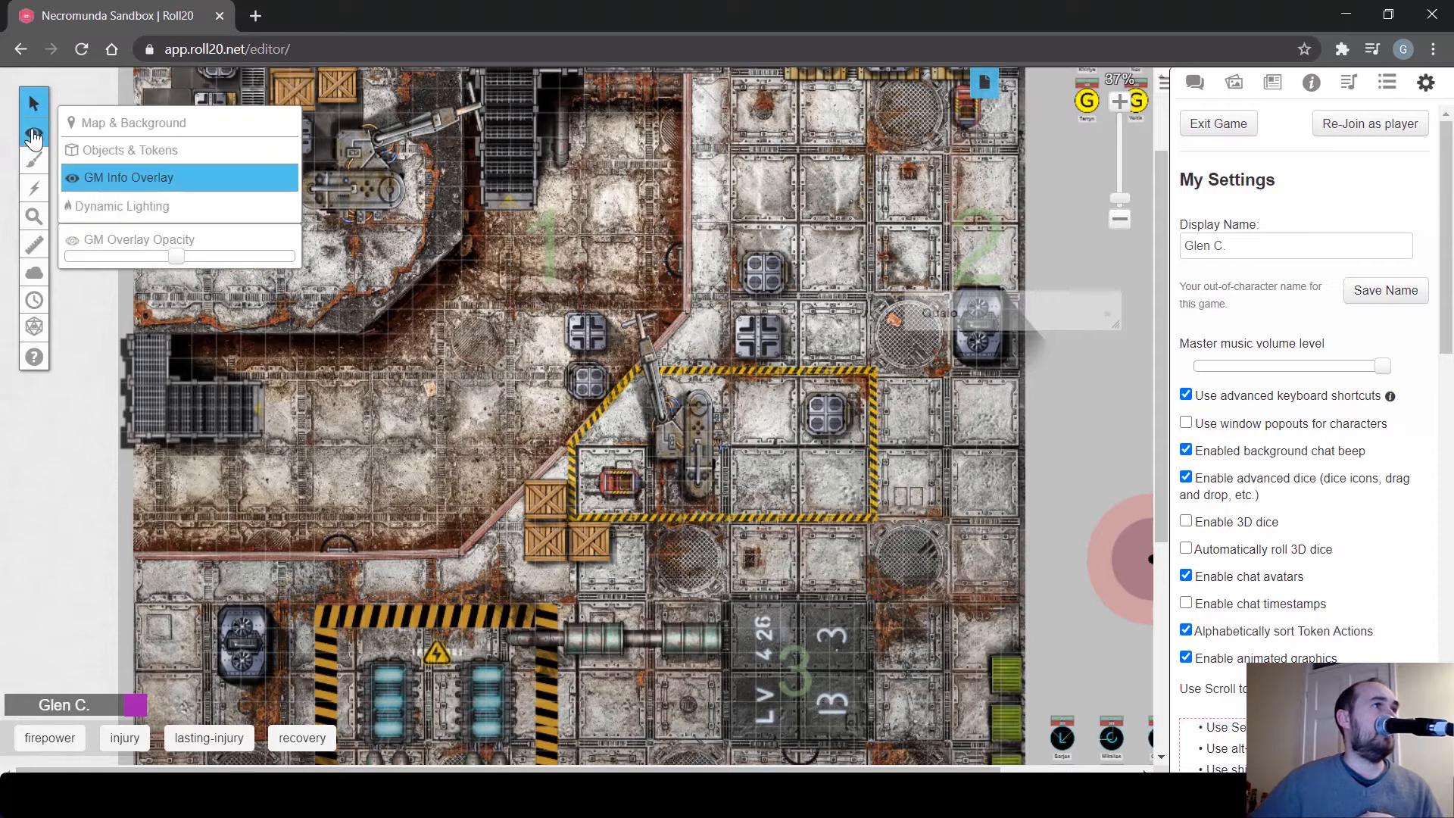
On the Objects & Tokens layer, place the blue C token inside the yellow-striped area, and preview its line of sight
{"action": "left_click", "coordinate": [130, 150]}
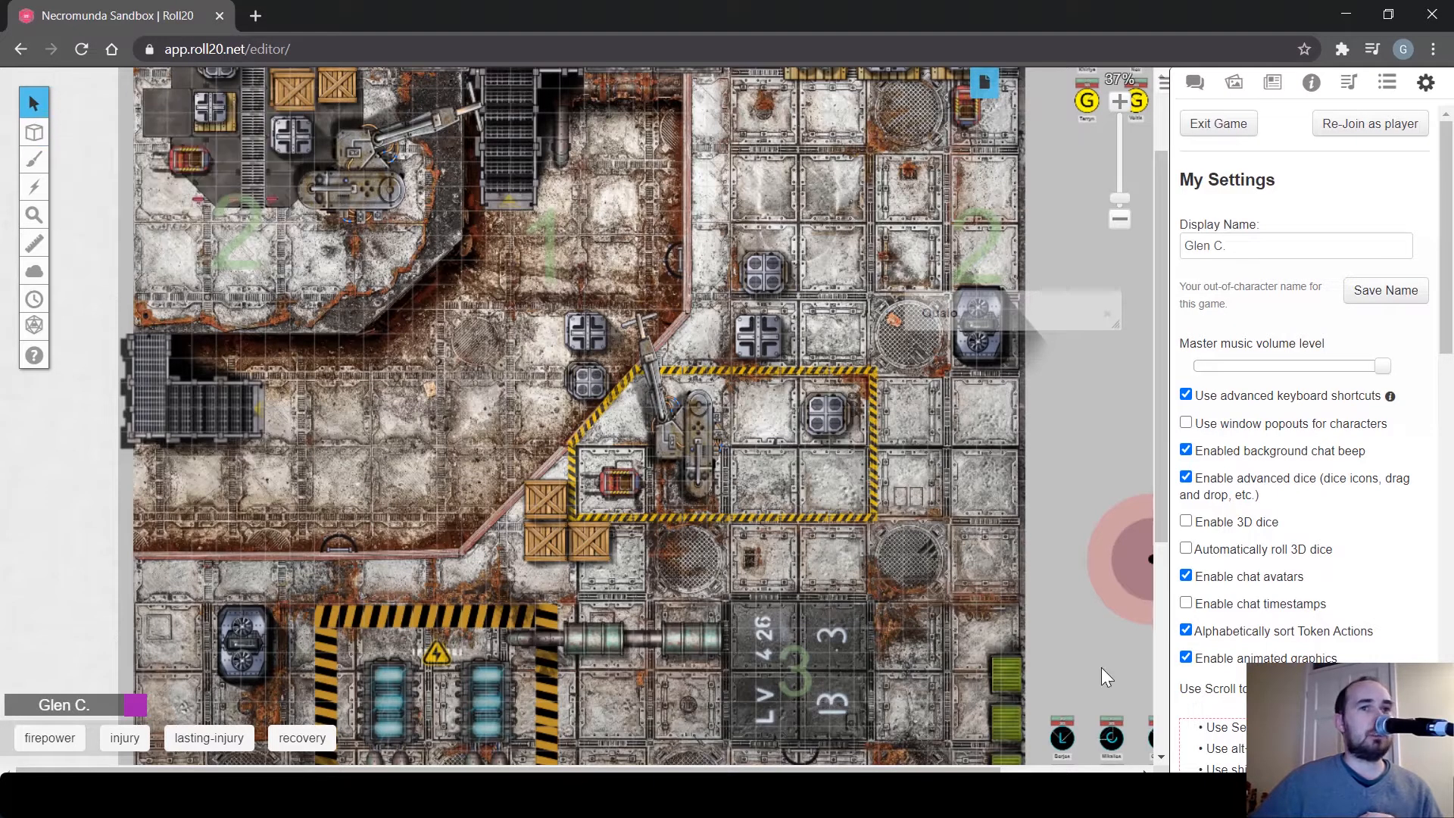
{"action": "left_click_drag", "start_coordinate": [1102, 739], "coordinate": [697, 418]}
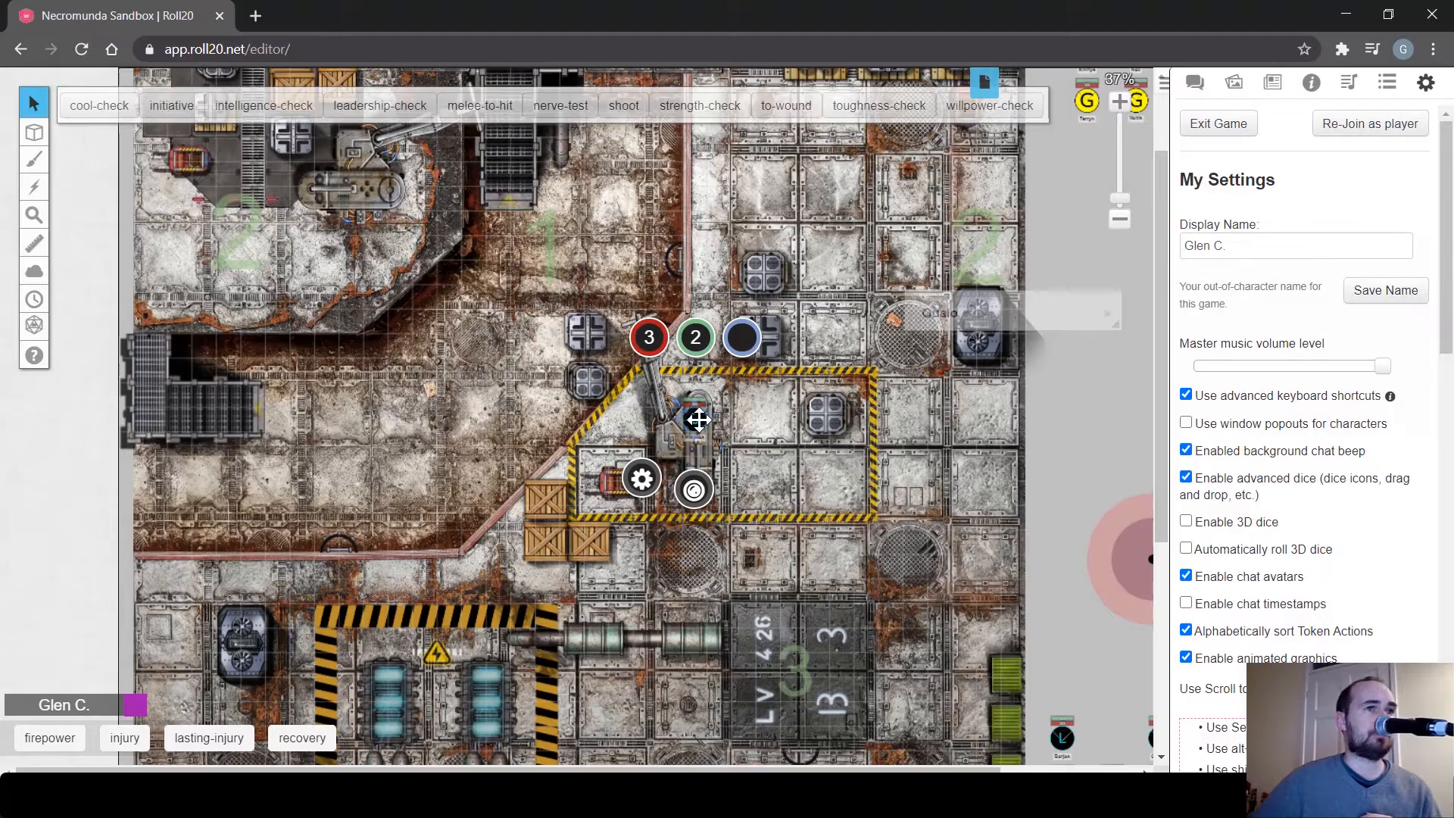
{"action": "left_click", "coordinate": [787, 466]}
{"action": "key", "text": "ctrl+l"}
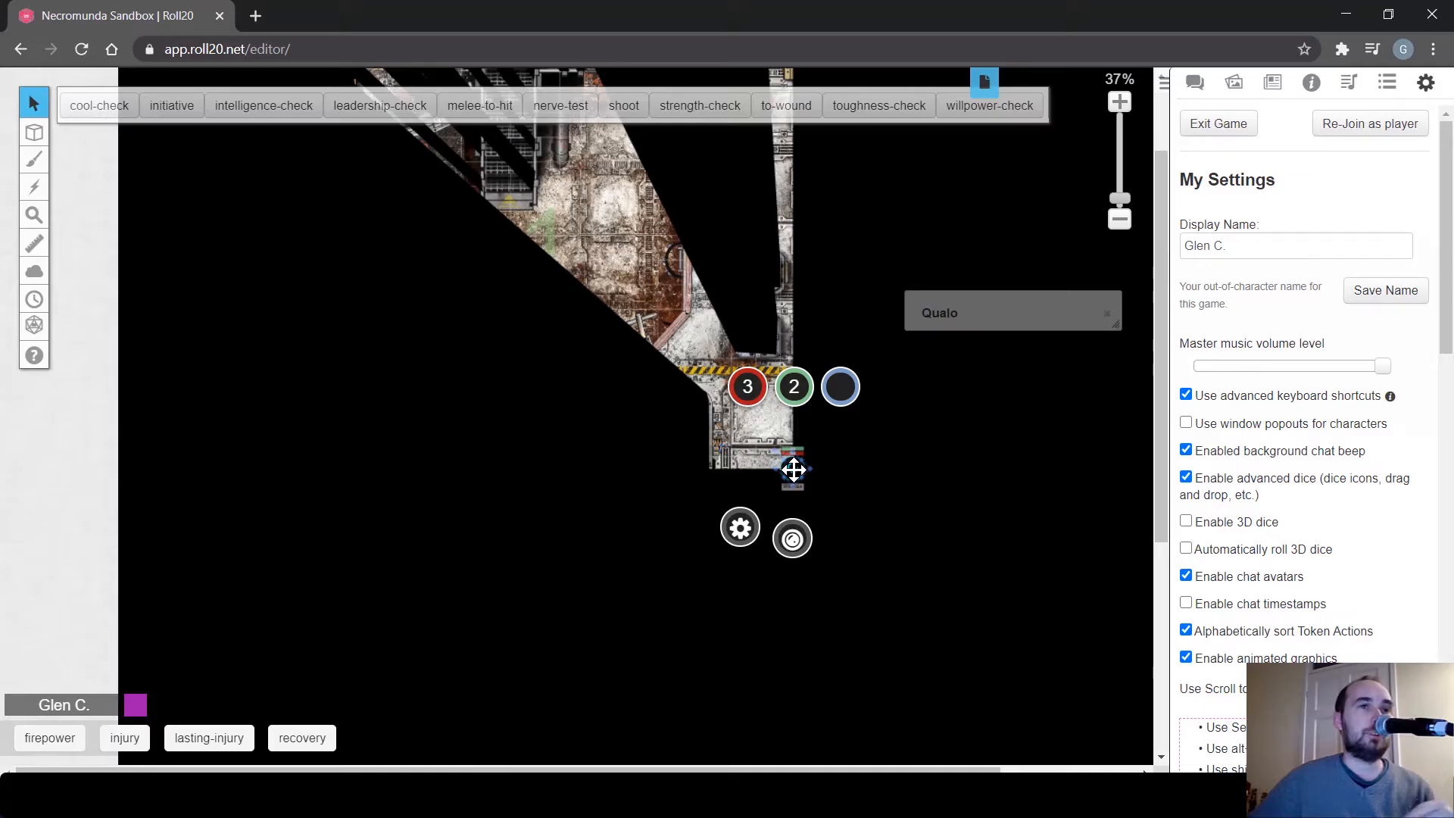
Shift the blue C token slightly upward inside the yellow-striped area to preview its line of sight, and return it to its place
{"action": "mouse_move", "coordinate": [793, 470]}
{"action": "left_mouse_down"}
{"action": "mouse_move", "coordinate": [762, 357]}
{"action": "mouse_move", "coordinate": [755, 368]}
{"action": "mouse_move", "coordinate": [762, 289]}
{"action": "mouse_move", "coordinate": [755, 332]}
{"action": "mouse_move", "coordinate": [785, 431]}
{"action": "mouse_move", "coordinate": [759, 348]}
{"action": "mouse_move", "coordinate": [775, 412]}
{"action": "mouse_move", "coordinate": [824, 441]}
{"action": "mouse_move", "coordinate": [792, 436]}
{"action": "left_mouse_up"}
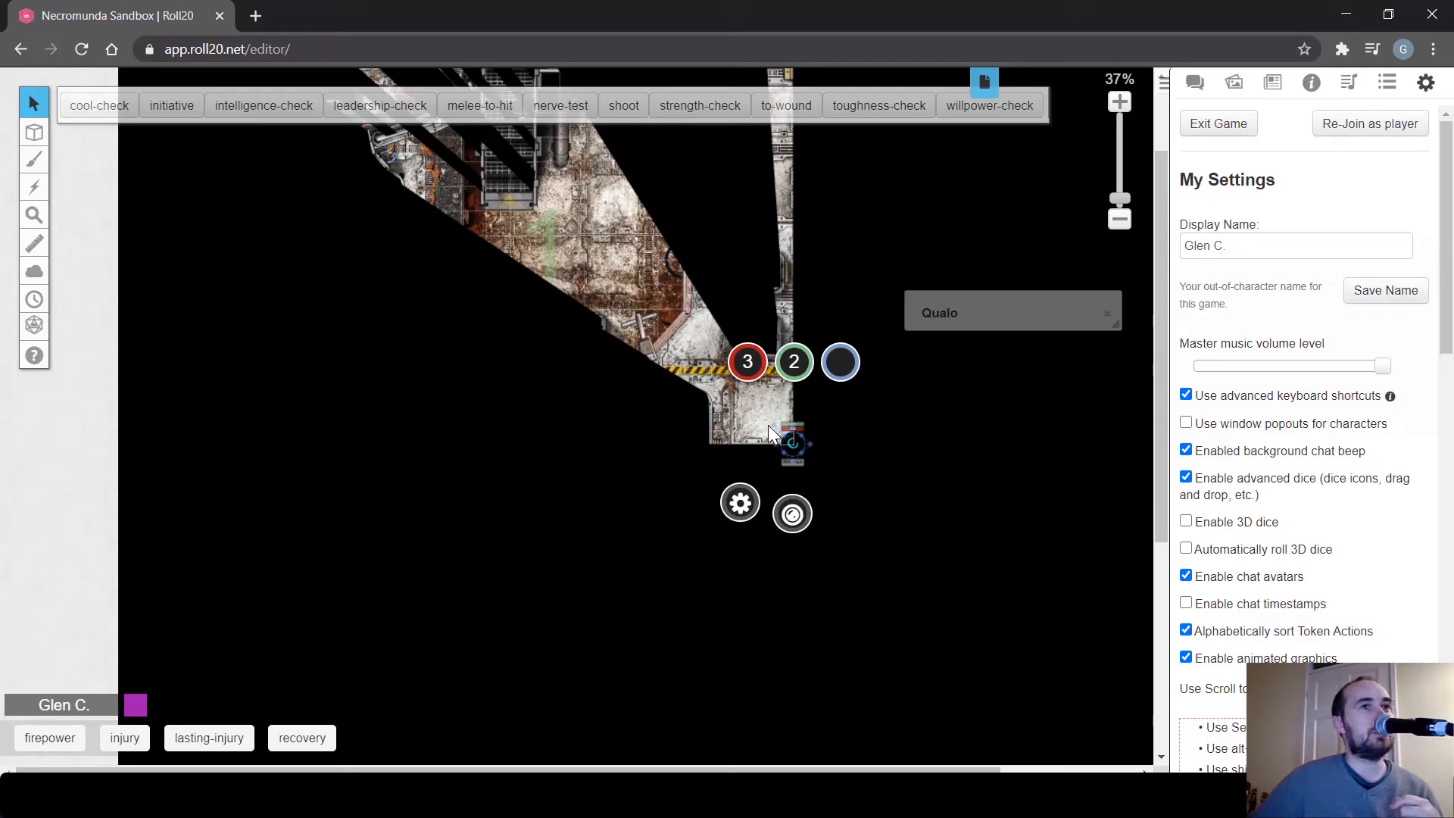
{"action": "left_click", "coordinate": [768, 425]}
{"action": "left_click", "coordinate": [794, 478]}
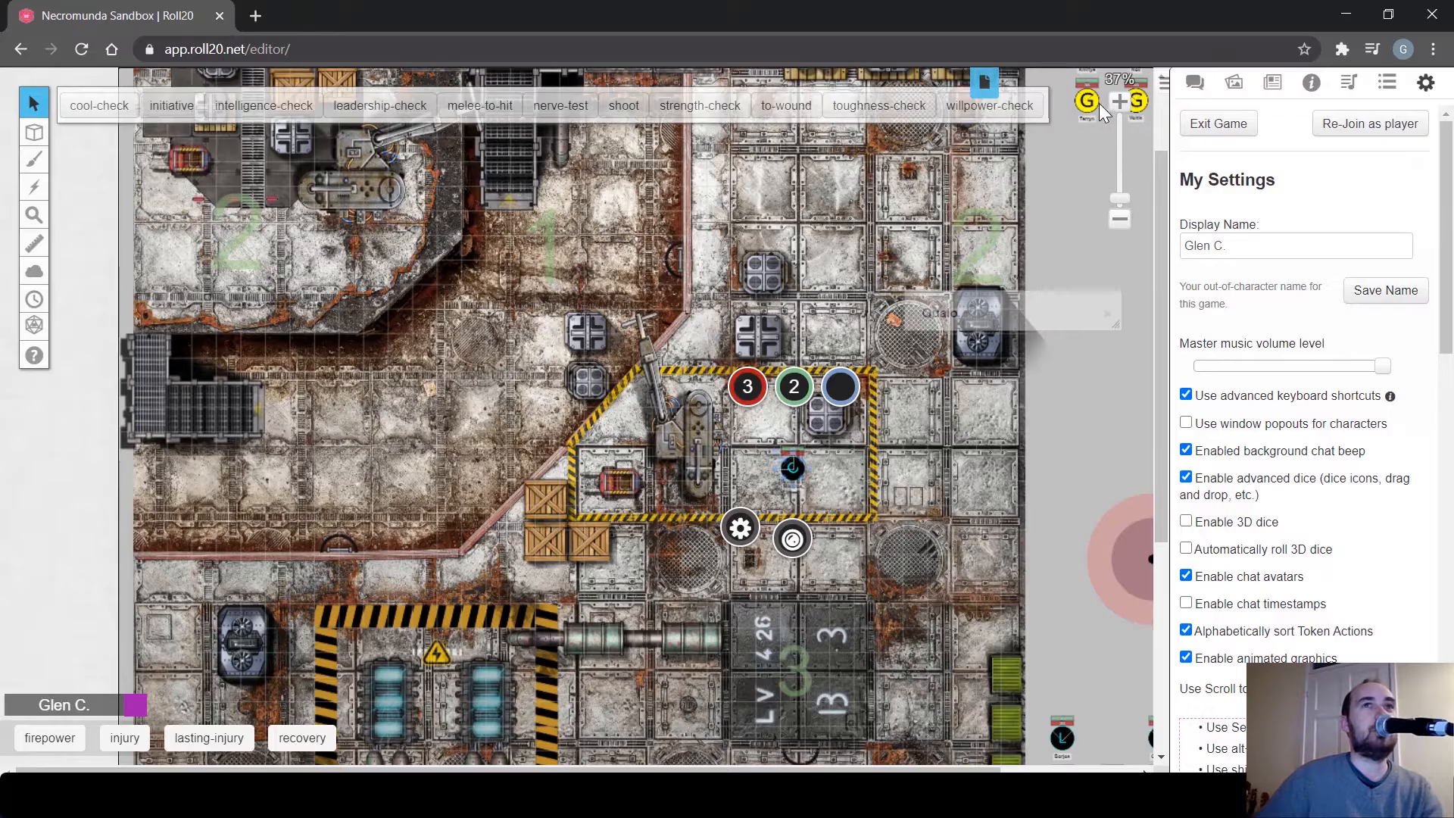
Place a yellow G token at the wall corner above the yellow-striped area, and reposition the blue C token while previewing its line of sight
{"action": "left_click_drag", "start_coordinate": [1088, 101], "coordinate": [694, 296]}
{"action": "left_click", "coordinate": [796, 469]}
{"action": "key", "text": "ctrl+l"}
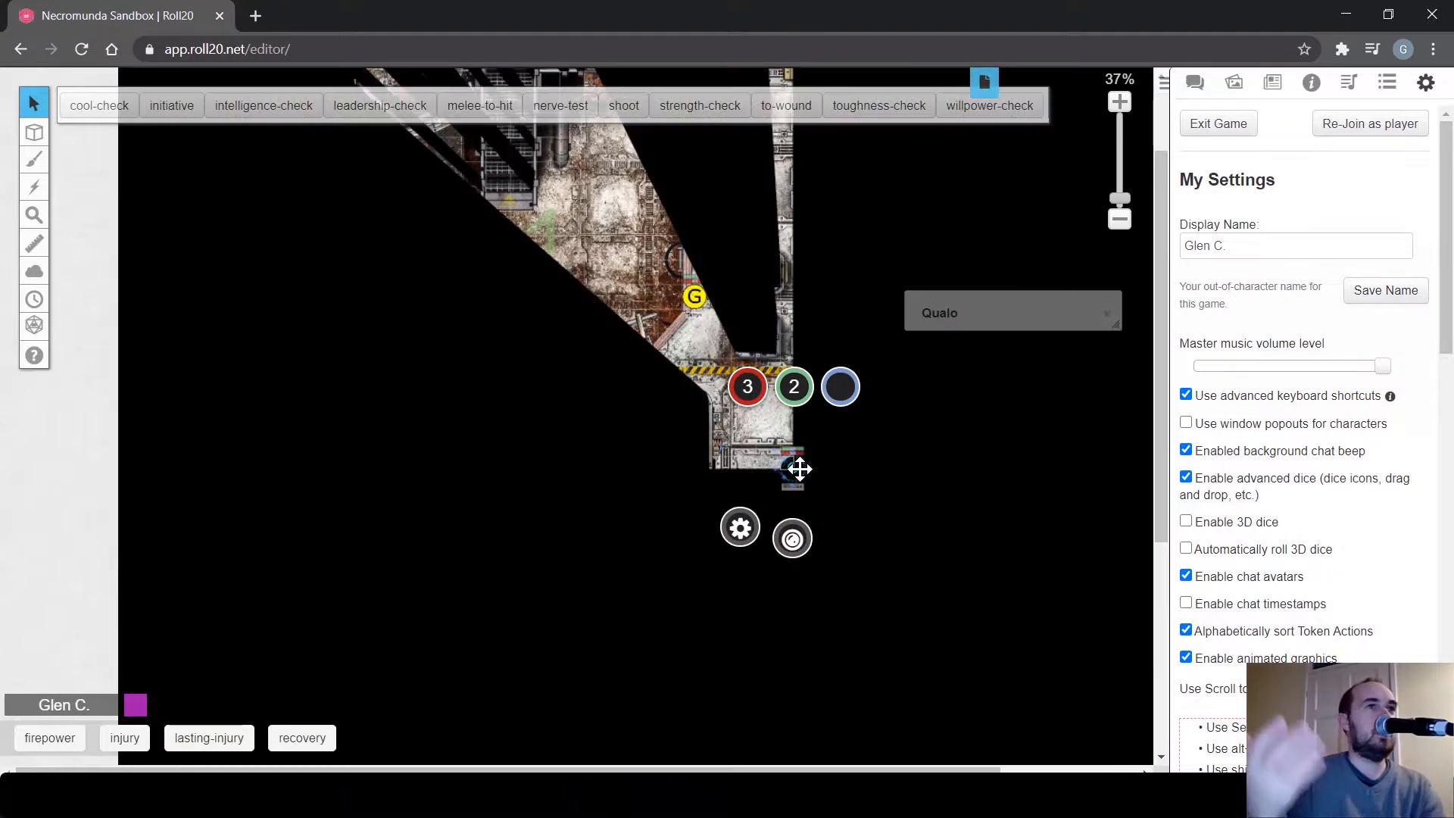
{"action": "mouse_move", "coordinate": [793, 469]}
{"action": "left_mouse_down"}
{"action": "mouse_move", "coordinate": [810, 445]}
{"action": "mouse_move", "coordinate": [804, 454]}
{"action": "left_mouse_up"}
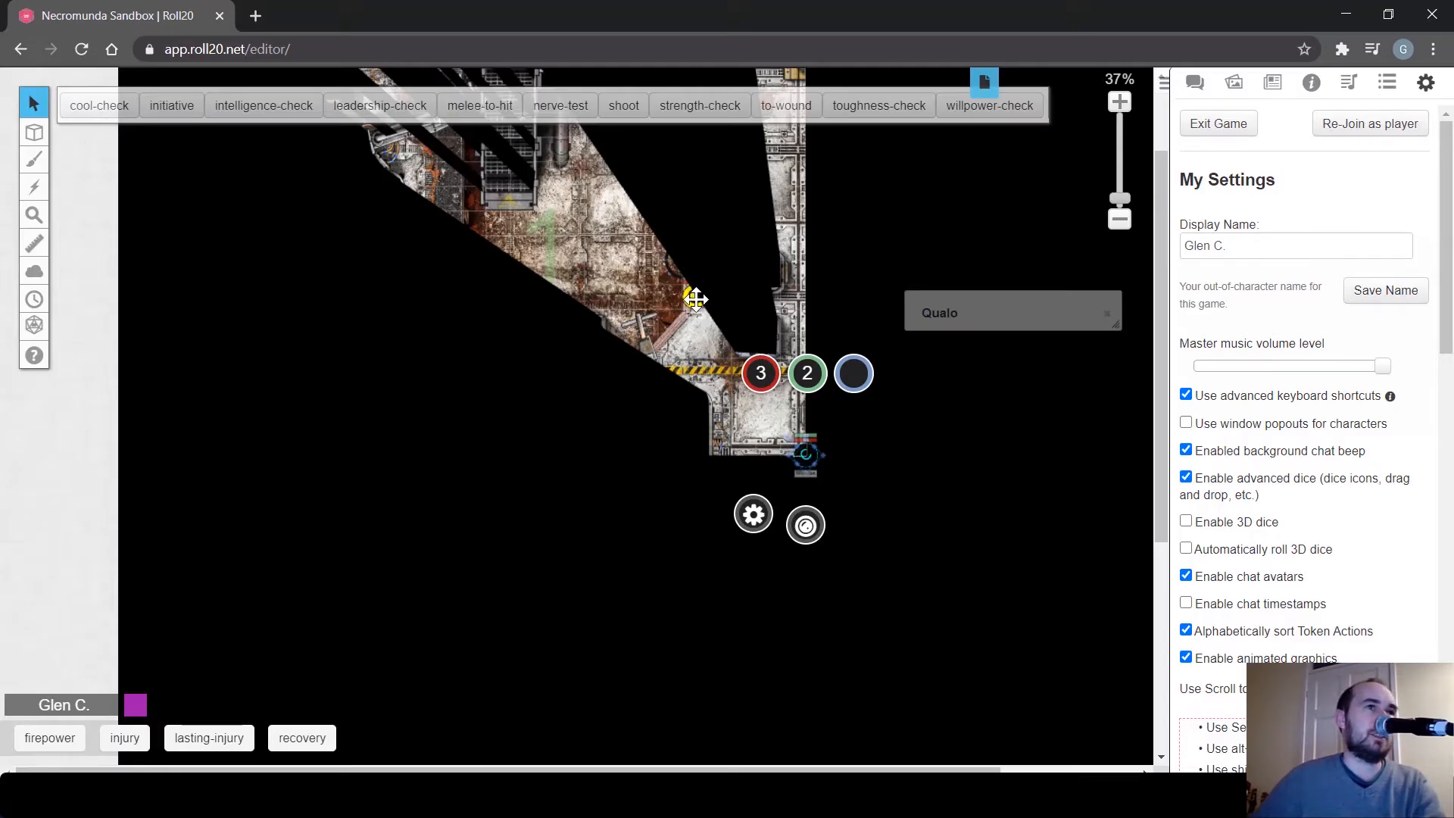
{"action": "left_click_drag", "start_coordinate": [801, 454], "coordinate": [768, 443]}
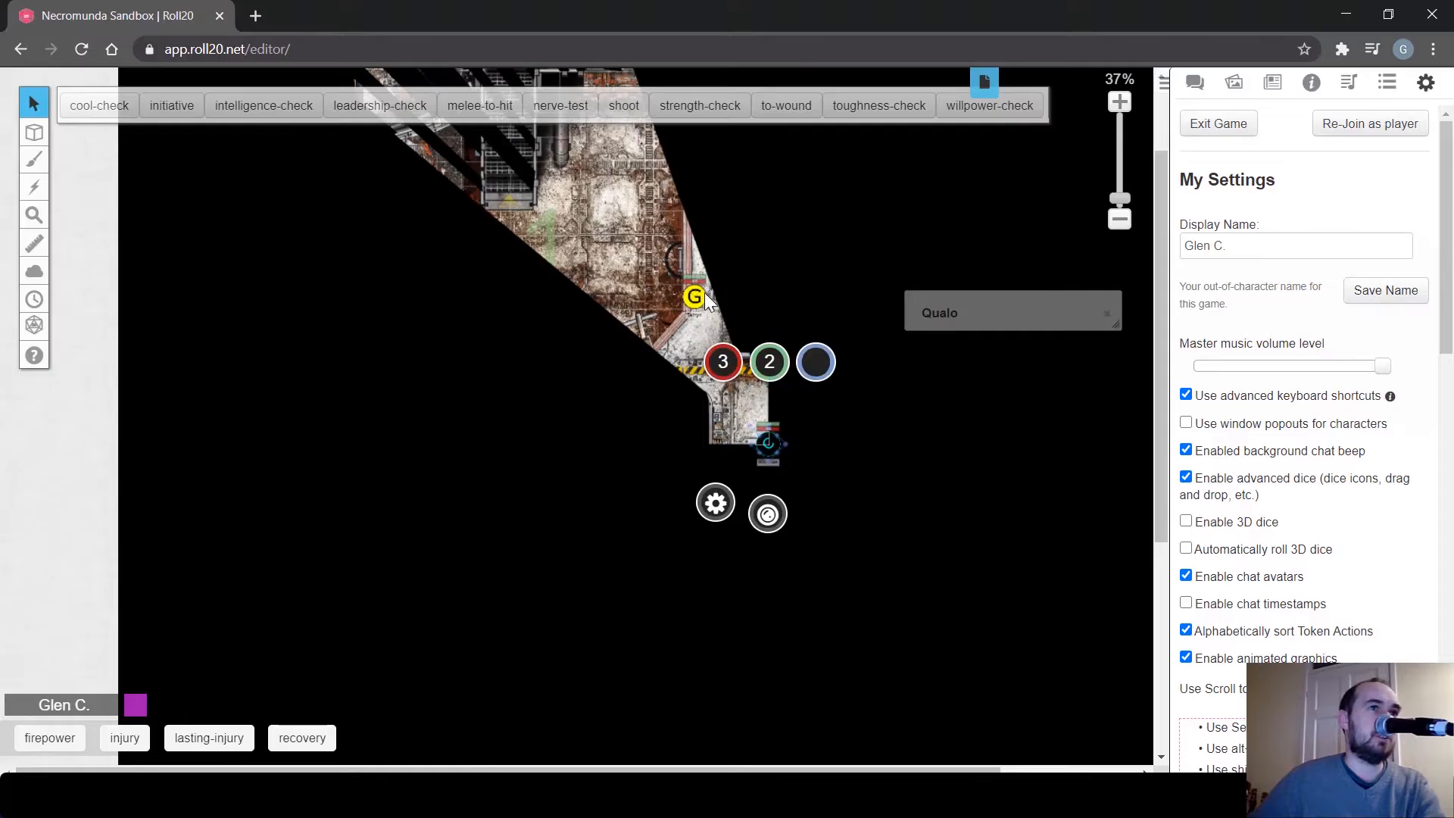
{"action": "left_click", "coordinate": [745, 417]}
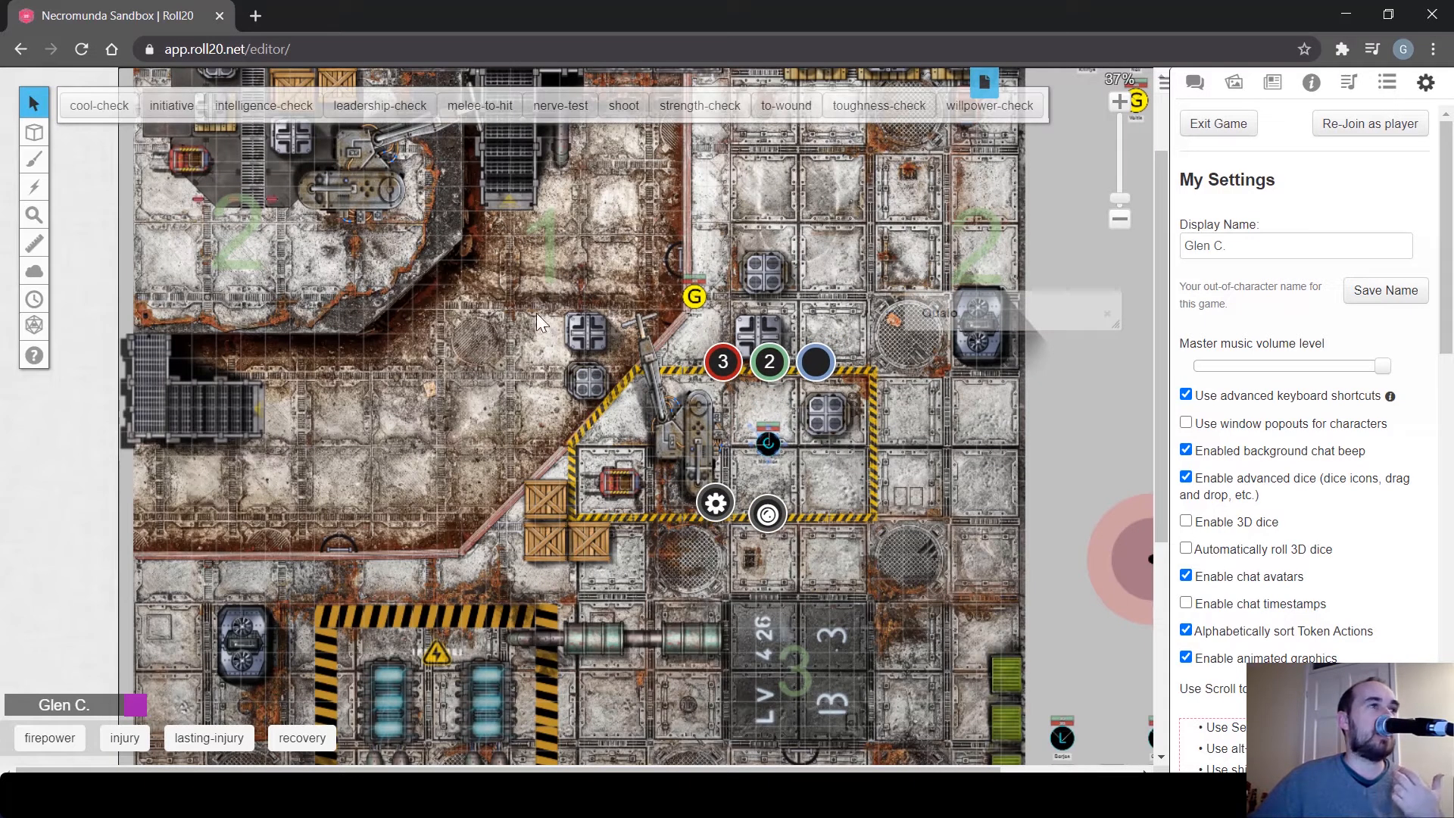
{"action": "left_click", "coordinate": [848, 398]}
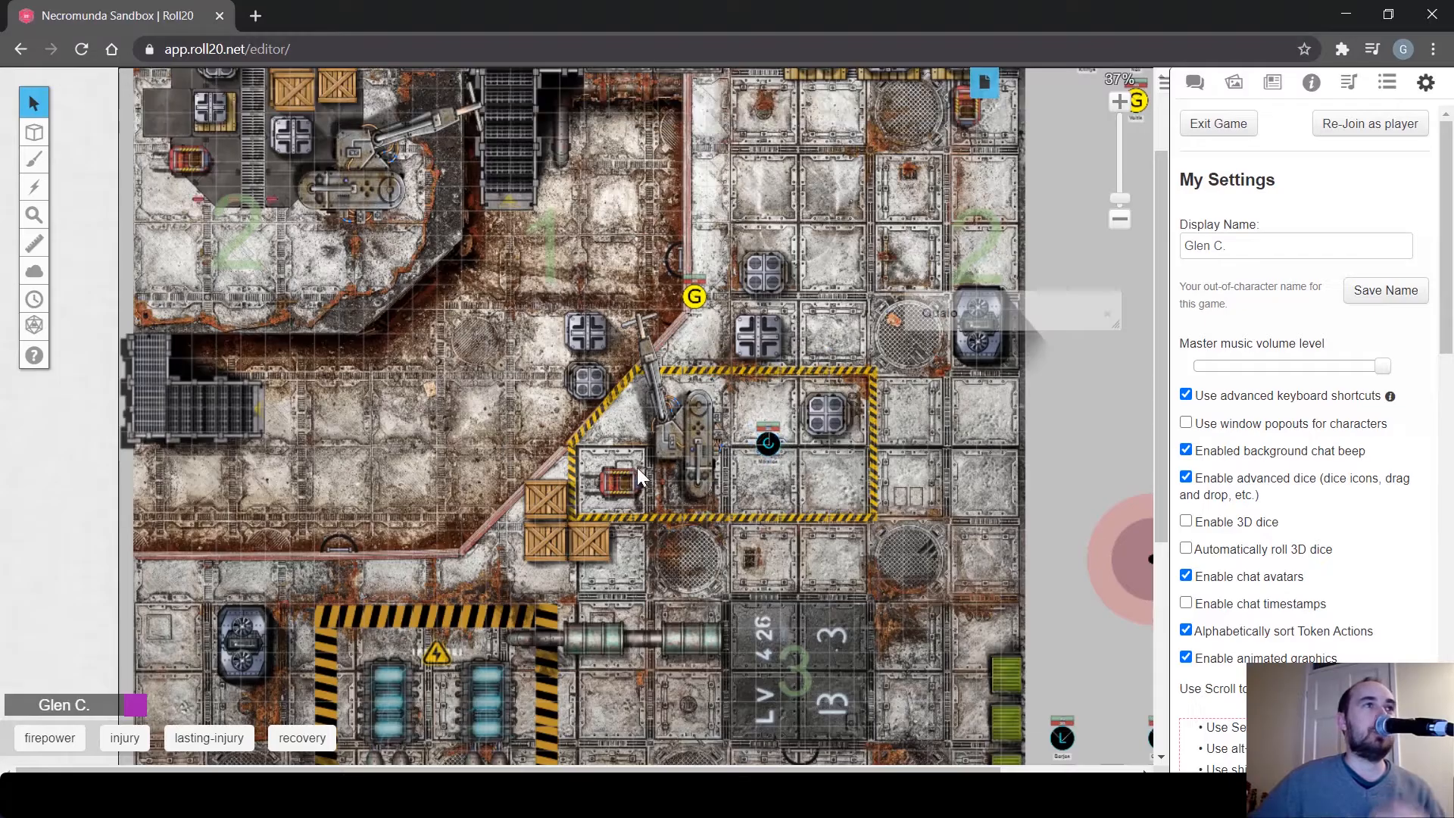
Preview the repositioned blue C token's line of sight toward the yellow G token once more, and deselect it
{"action": "left_click", "coordinate": [767, 445]}
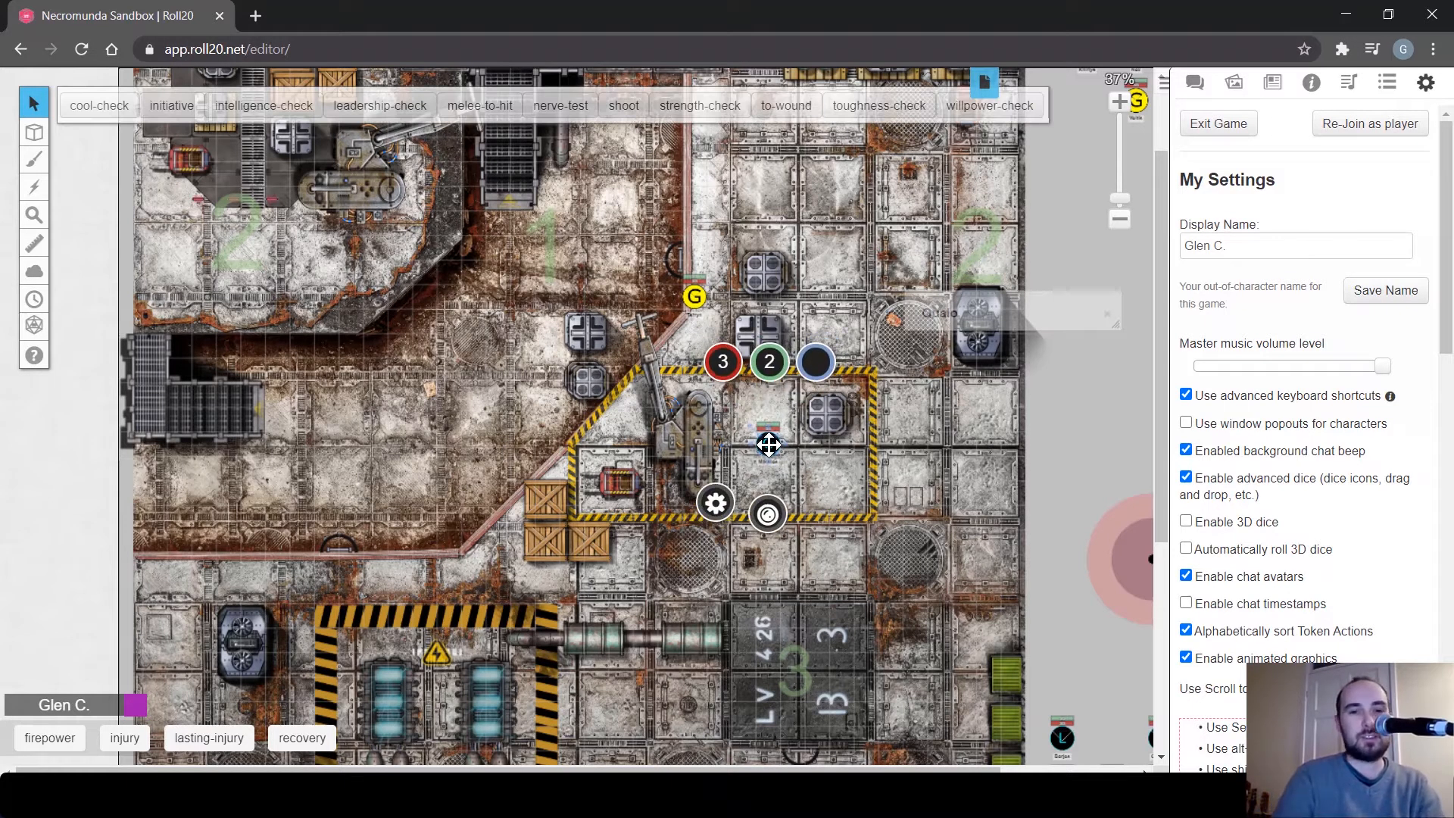
{"action": "key", "text": "ctrl+l"}
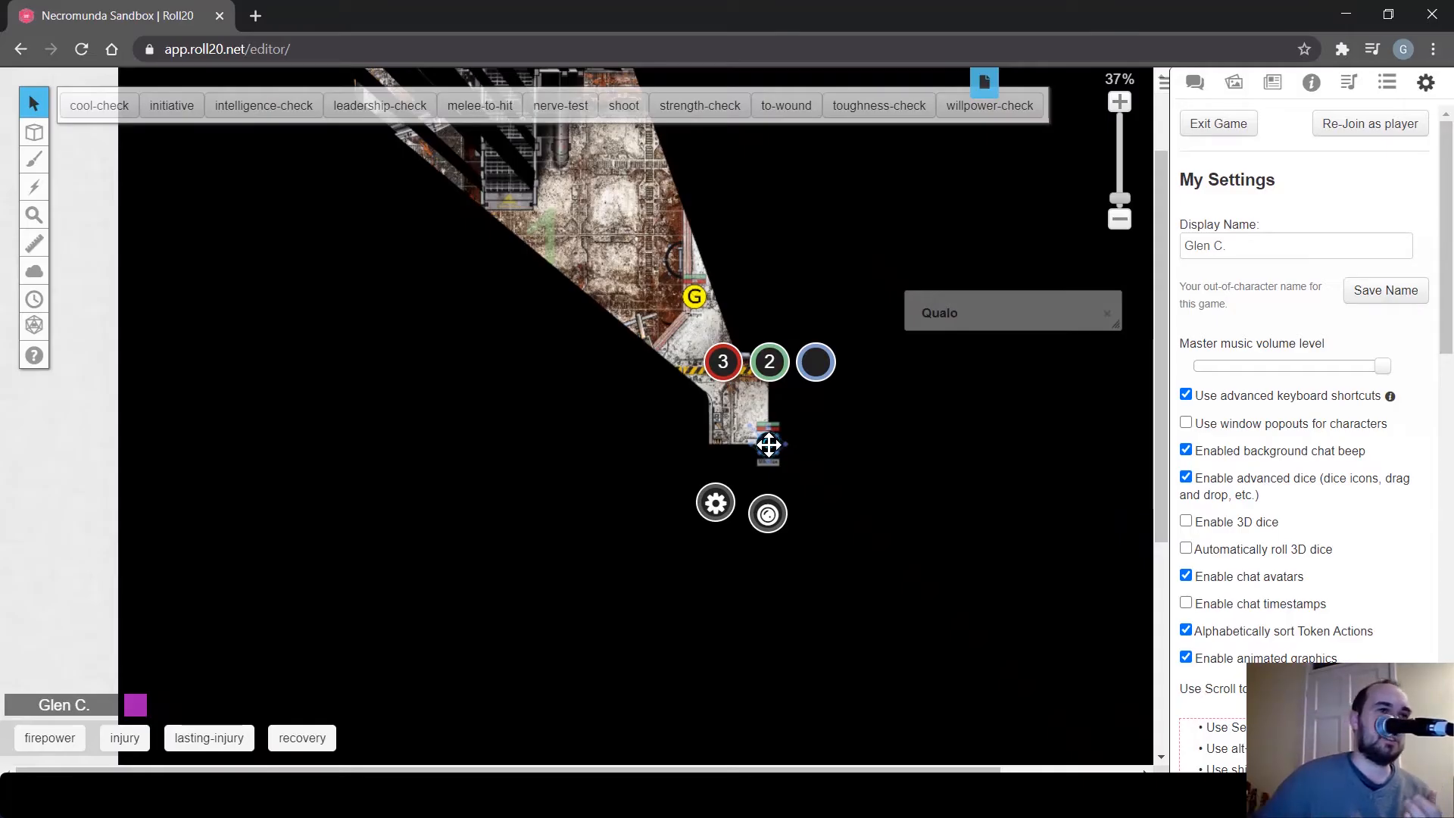
{"action": "left_click", "coordinate": [734, 429]}
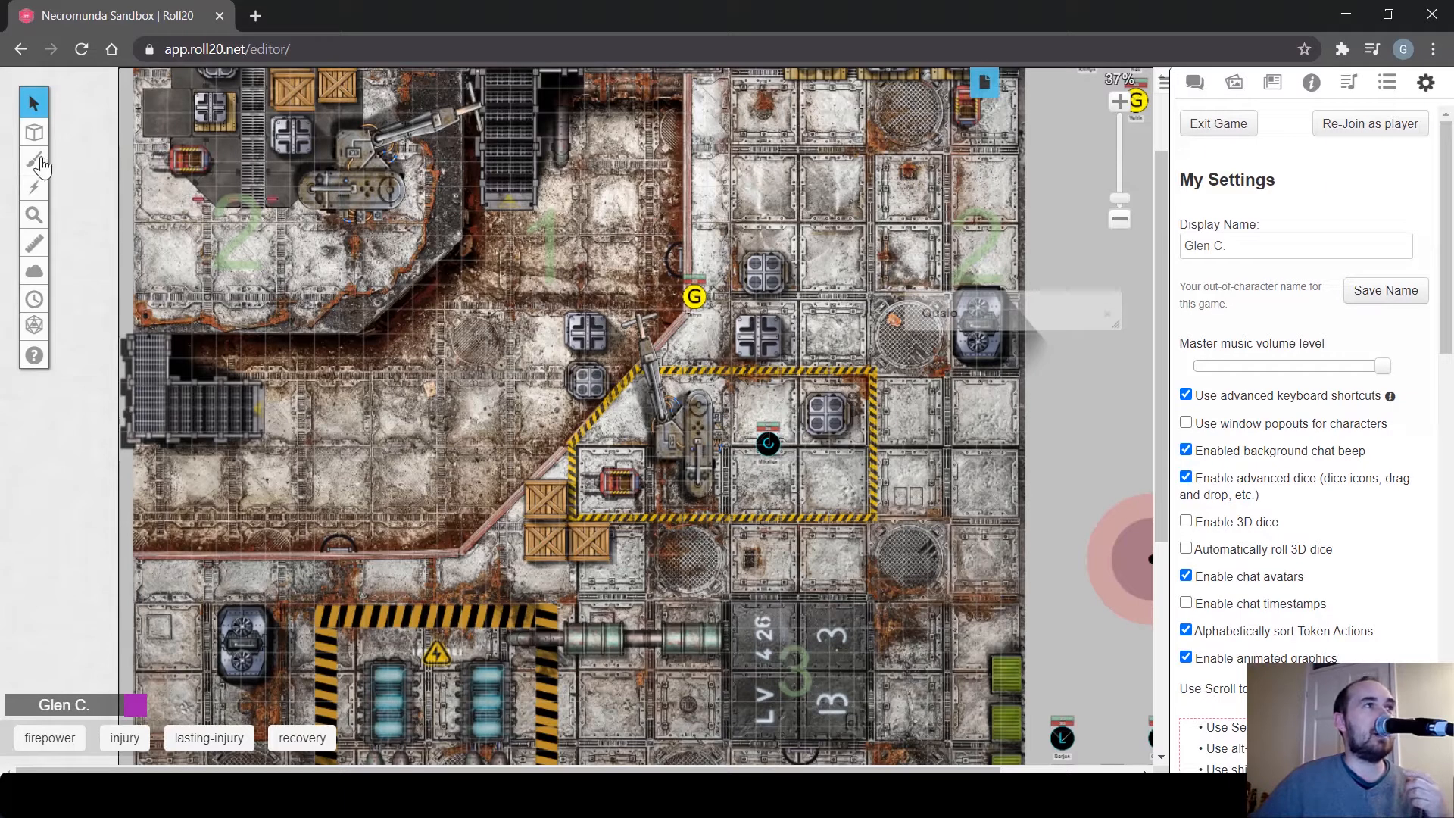
Switch to the Dynamic Lighting layer and examine the blue sight-blocking lines around the walls and obstacles of the whole map
{"action": "mouse_move", "coordinate": [44, 135]}
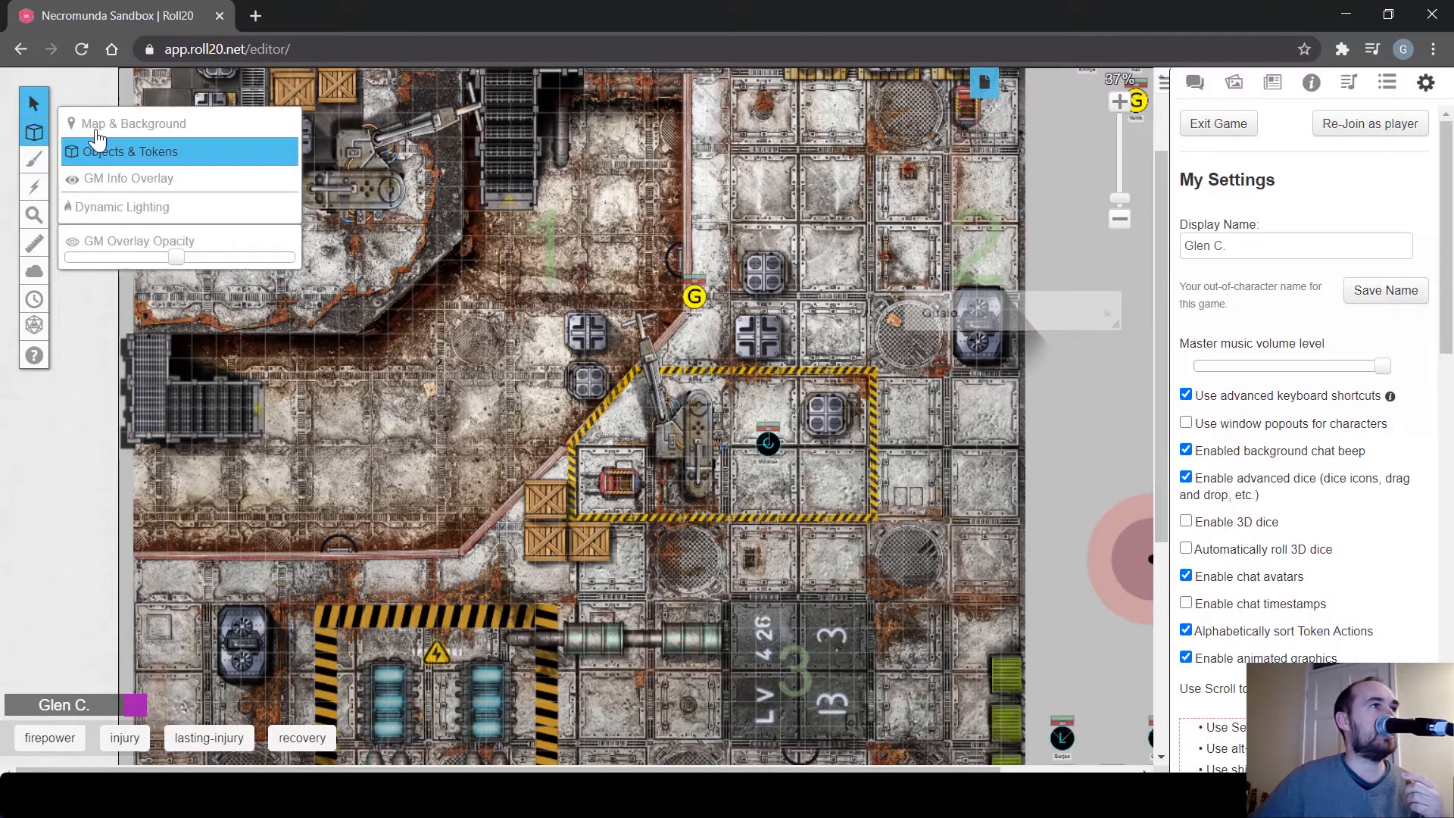
{"action": "left_click", "coordinate": [140, 208]}
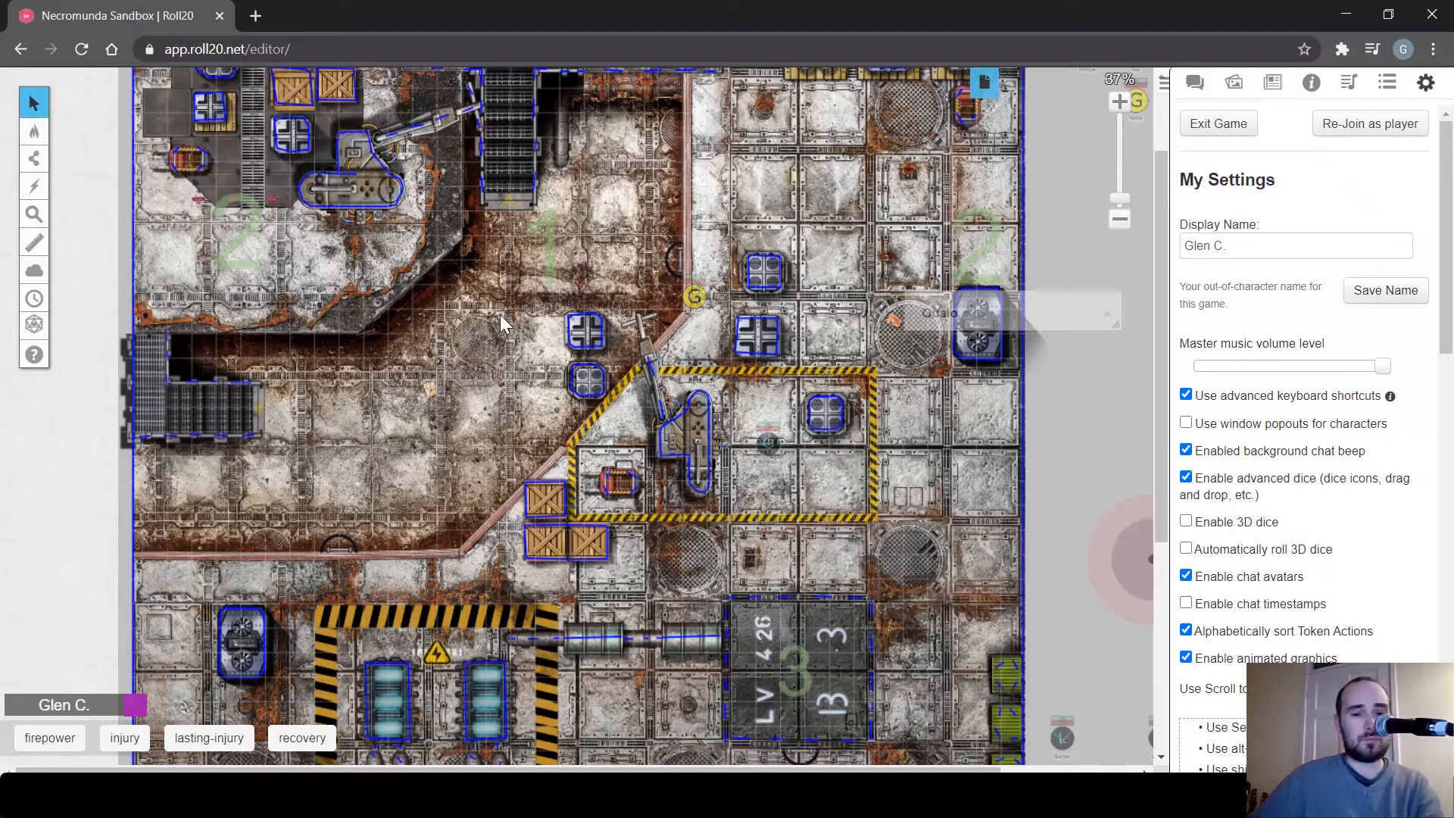
{"action": "scroll", "coordinate": [497, 321], "scroll_direction": "down", "scroll_amount": 2}
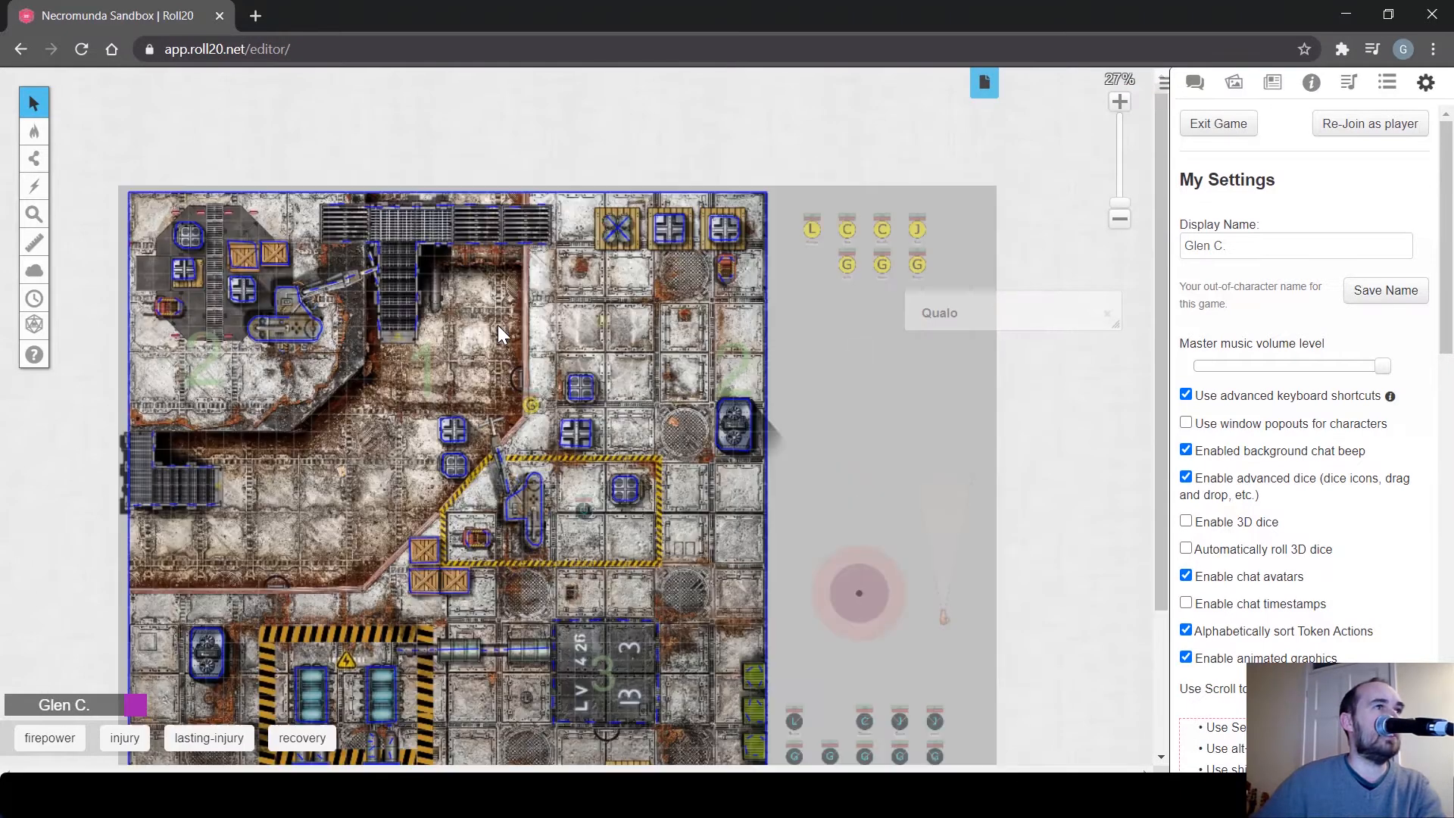
{"action": "scroll", "coordinate": [401, 484], "scroll_direction": "down", "scroll_amount": 4}
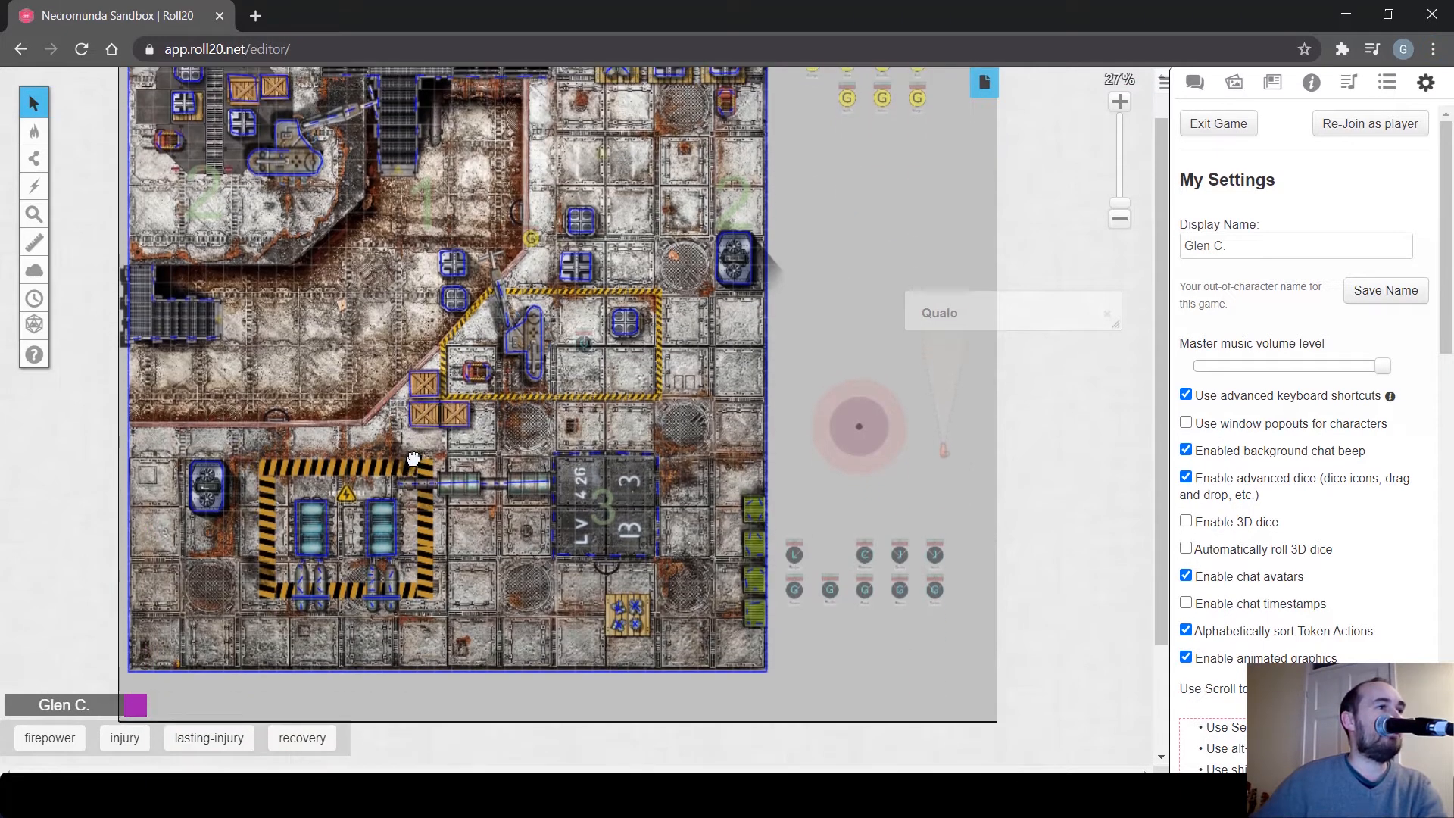
{"action": "scroll", "coordinate": [413, 462], "scroll_direction": "up", "scroll_amount": 1}
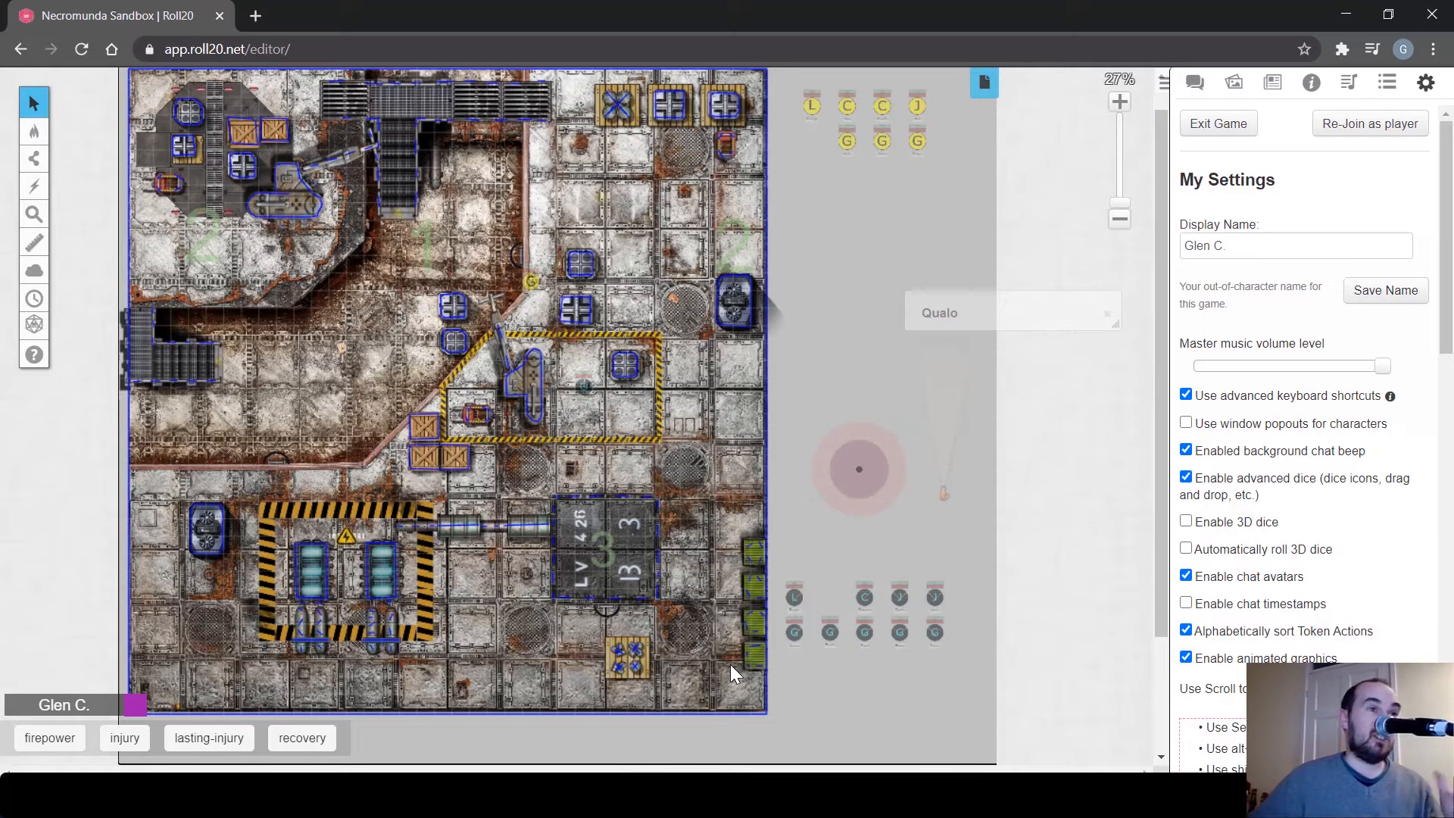
Open the other Necromunda map page, the one with the diagonal black walls and orange platforms
{"action": "mouse_move", "coordinate": [34, 159]}
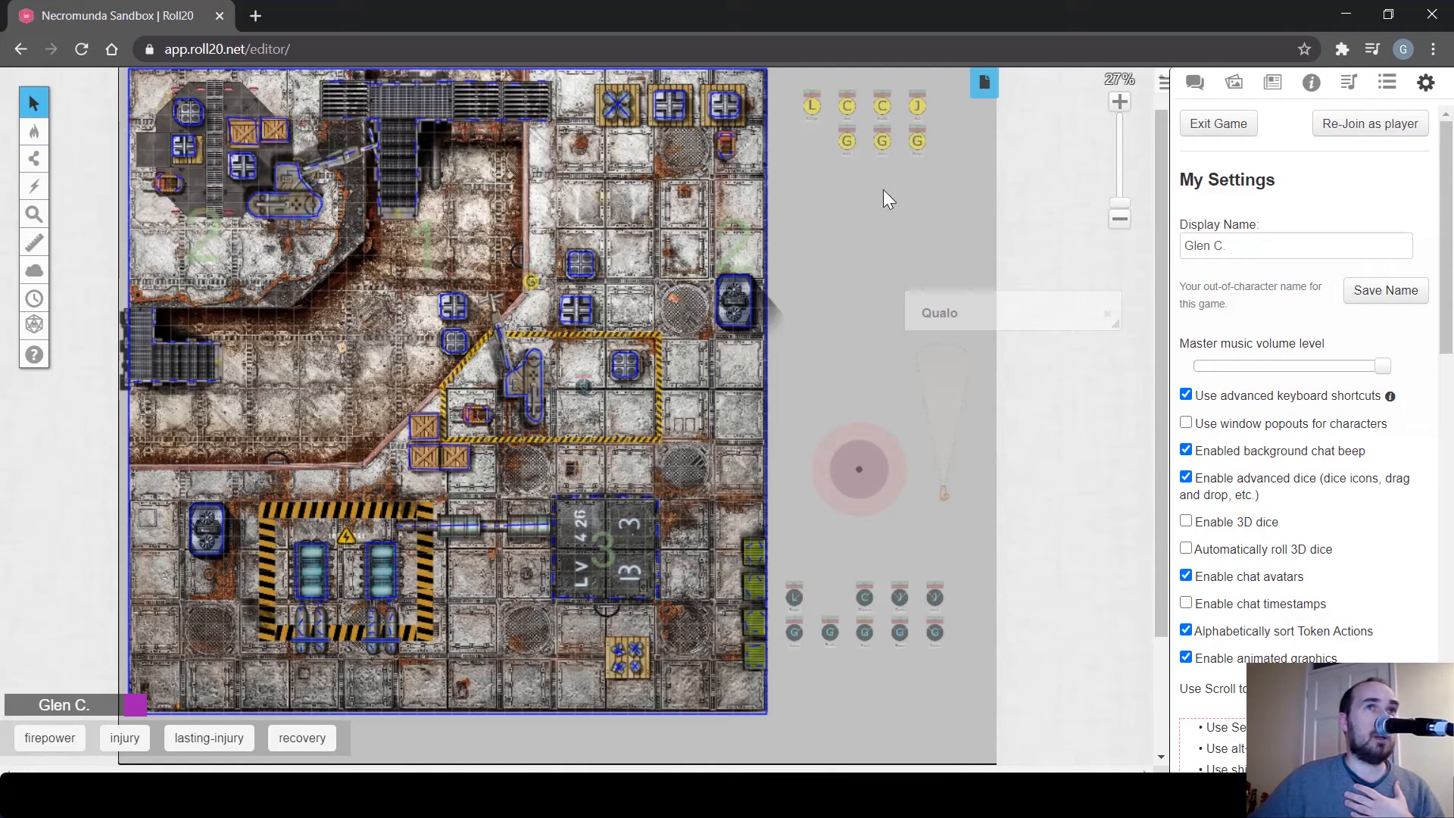
{"action": "left_click", "coordinate": [985, 82]}
{"action": "left_click", "coordinate": [571, 133]}
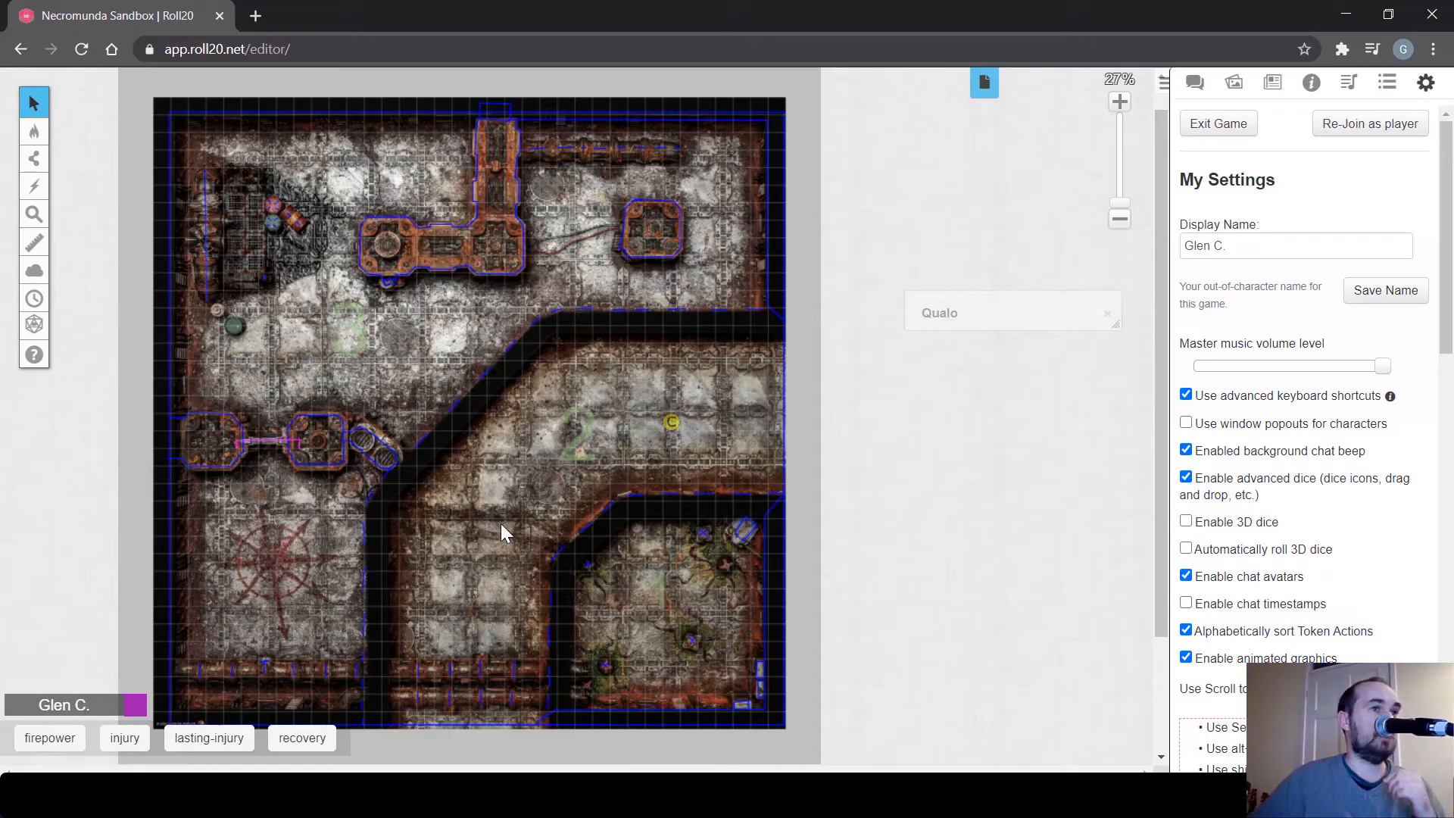
{"action": "left_click_drag", "start_coordinate": [501, 524], "coordinate": [507, 520]}
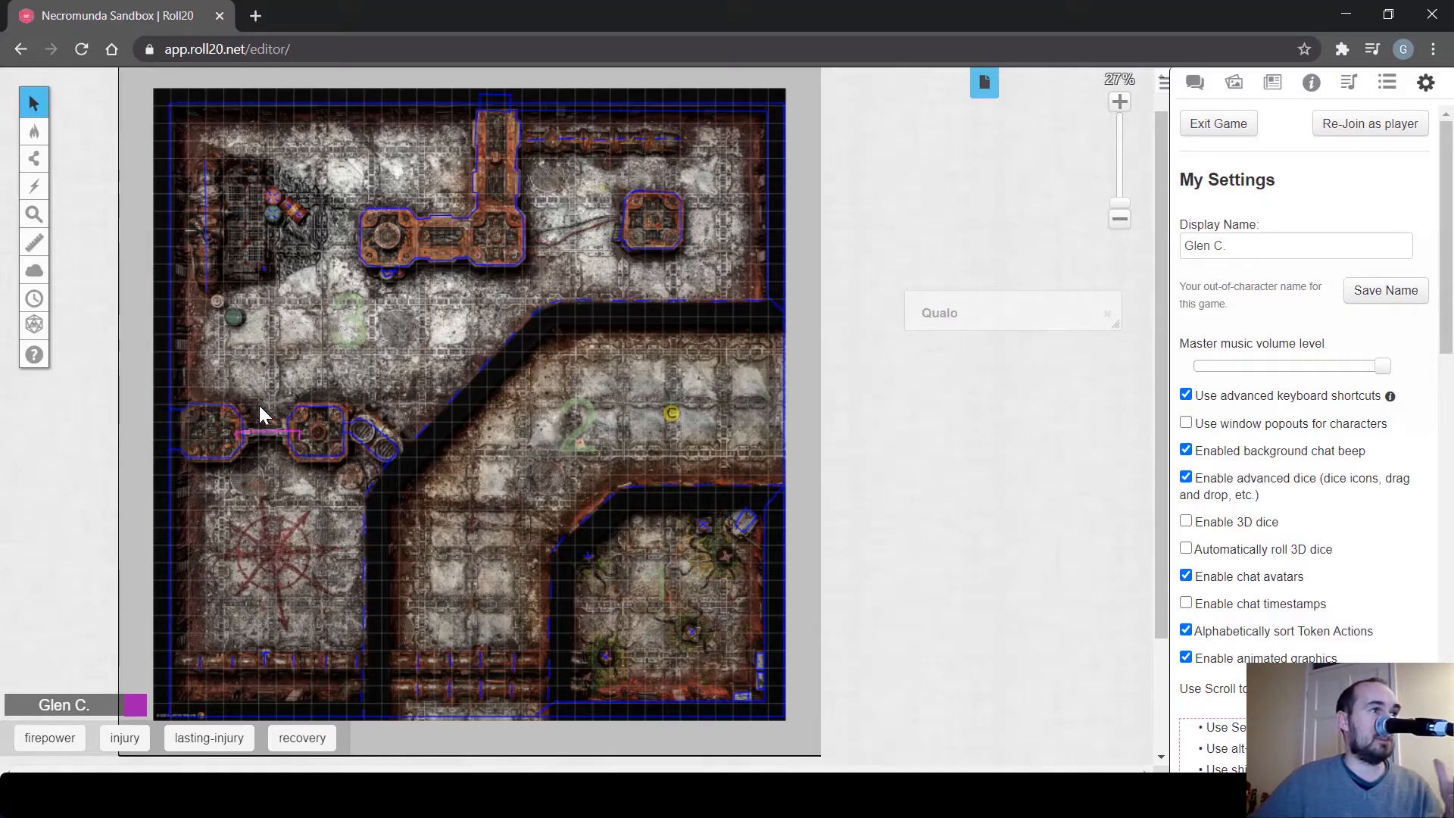
{"action": "left_click_drag", "start_coordinate": [279, 453], "coordinate": [280, 456]}
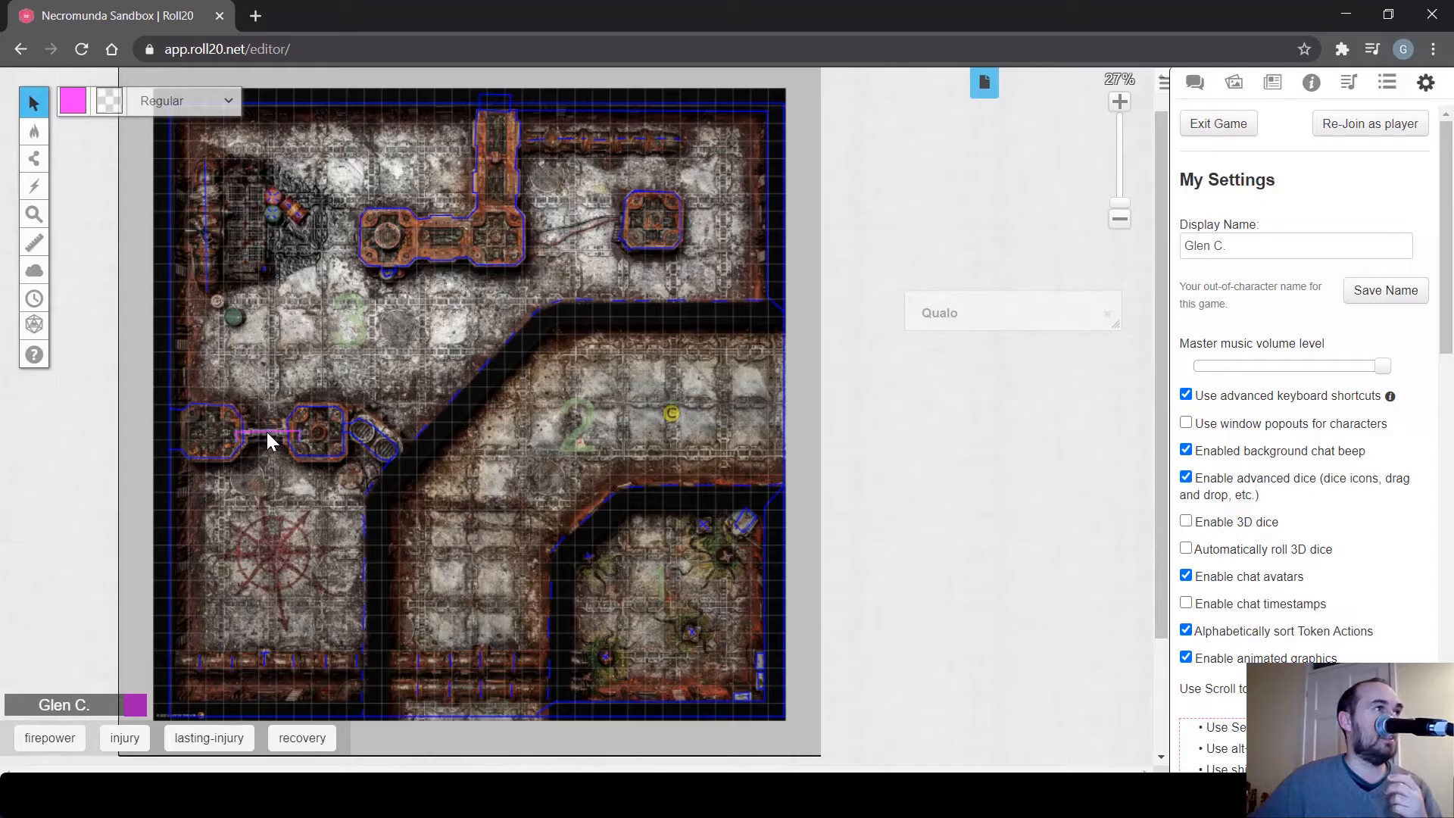
{"action": "left_click", "coordinate": [265, 432]}
{"action": "left_click", "coordinate": [253, 431]}
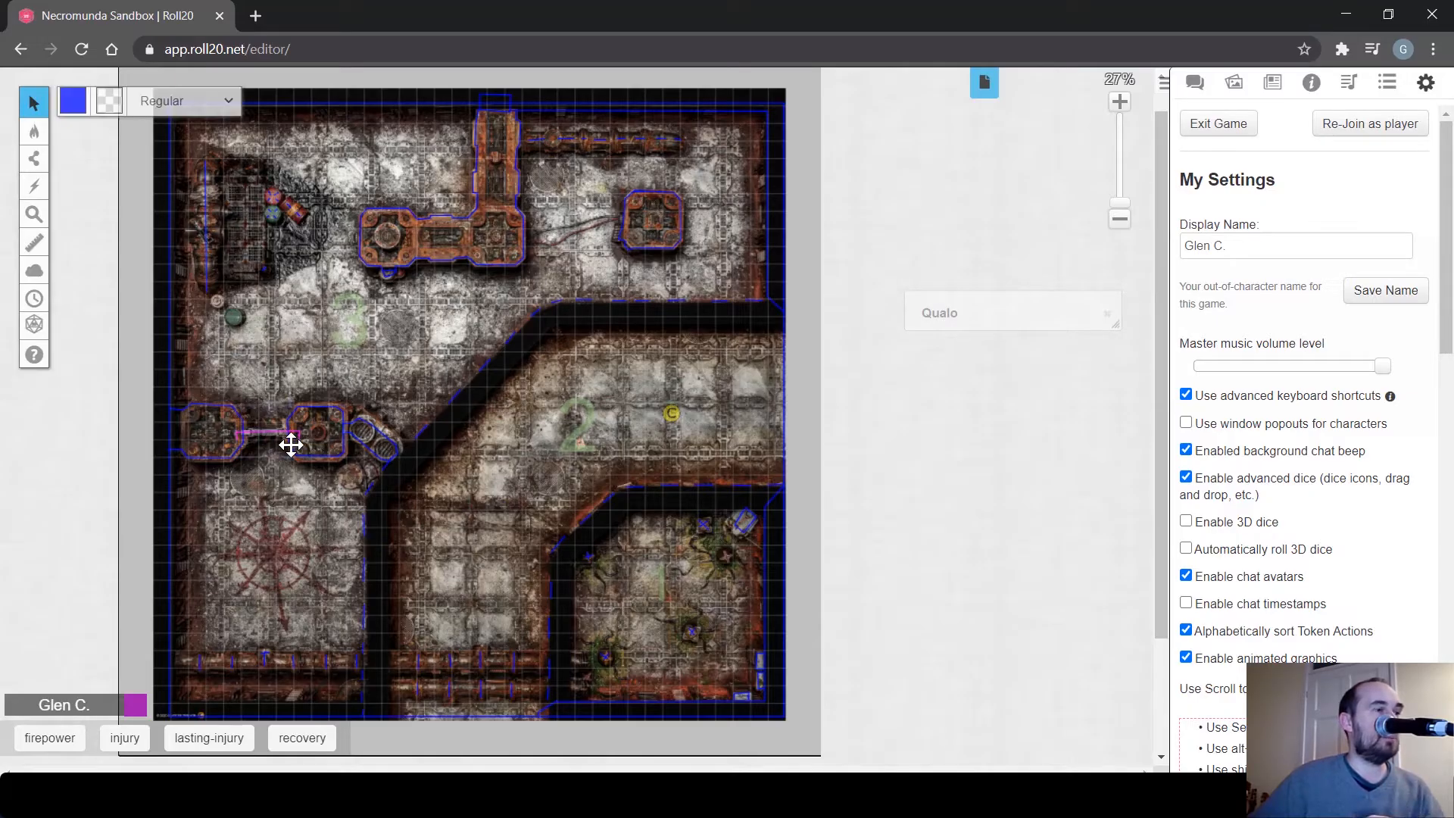
{"action": "mouse_move", "coordinate": [283, 434]}
{"action": "left_mouse_down"}
{"action": "mouse_move", "coordinate": [266, 412]}
{"action": "mouse_move", "coordinate": [279, 452]}
{"action": "left_mouse_up"}
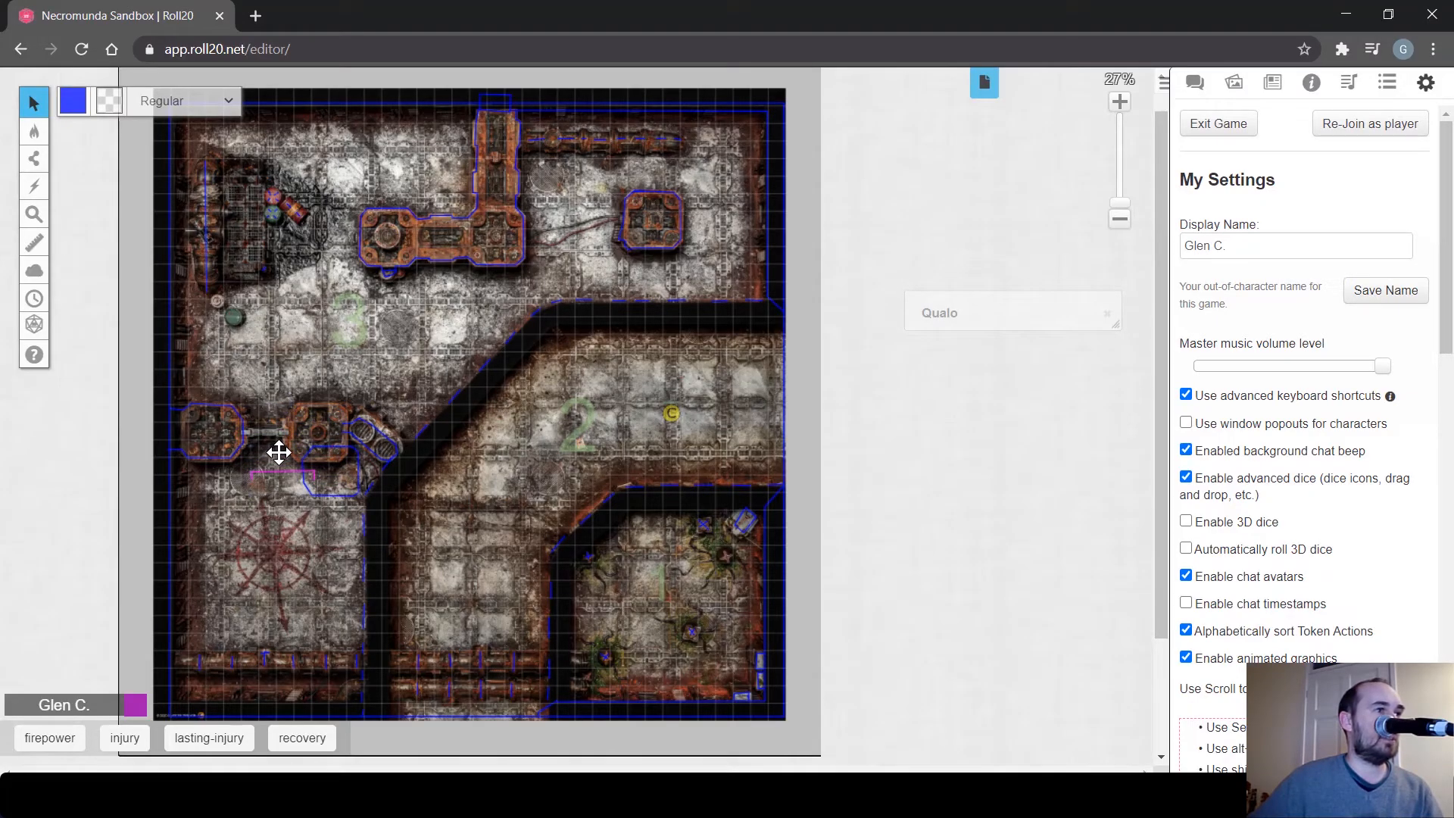
{"action": "key", "text": "ctrl+z"}
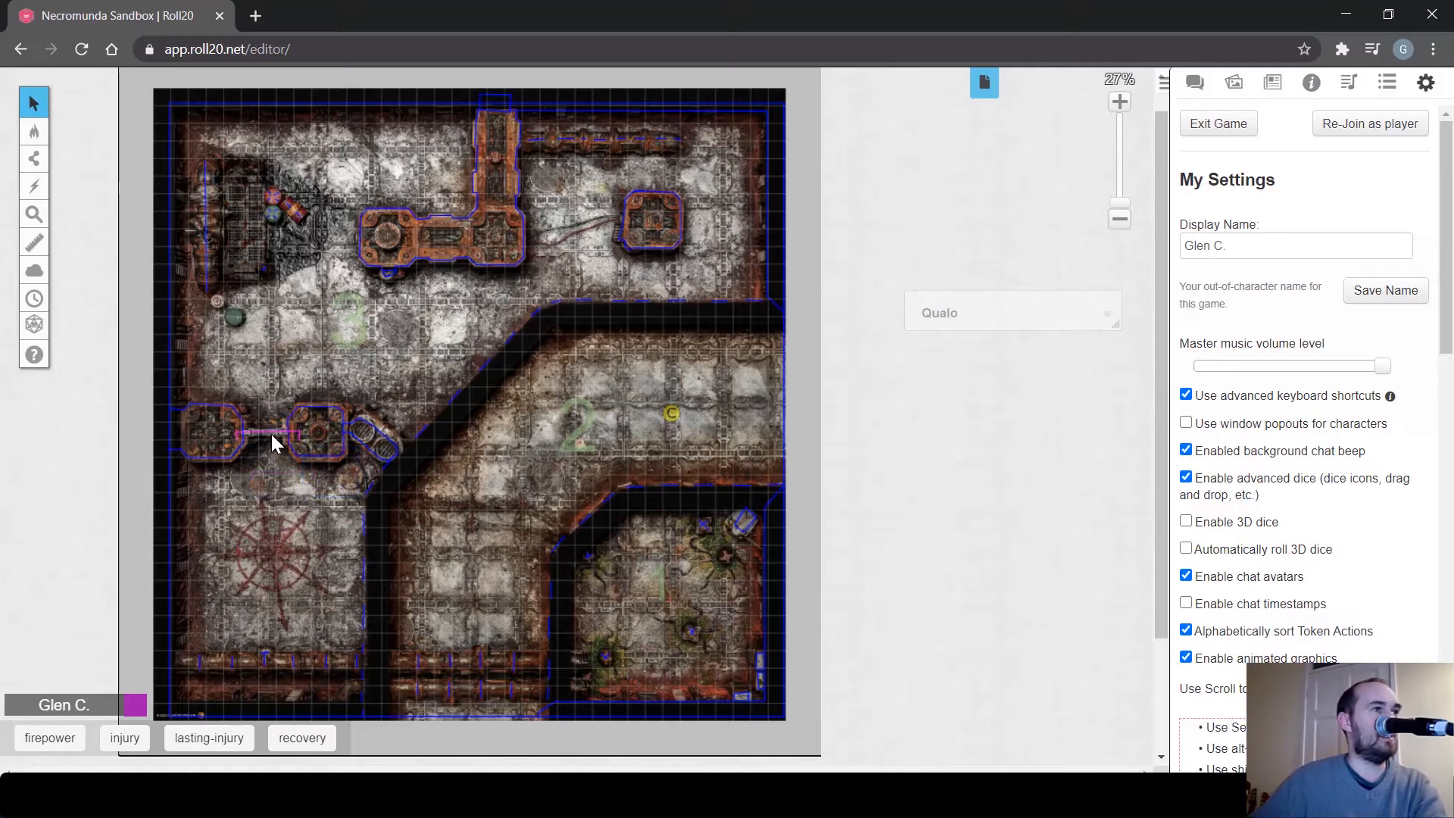
Move the pink line between the two linked platforms onto the left platform, and put it back across the walkway
{"action": "scroll", "coordinate": [270, 432], "scroll_direction": "up", "scroll_amount": 3}
{"action": "left_click_drag", "start_coordinate": [271, 434], "coordinate": [388, 449]}
{"action": "scroll", "coordinate": [386, 465], "scroll_direction": "up", "scroll_amount": 5}
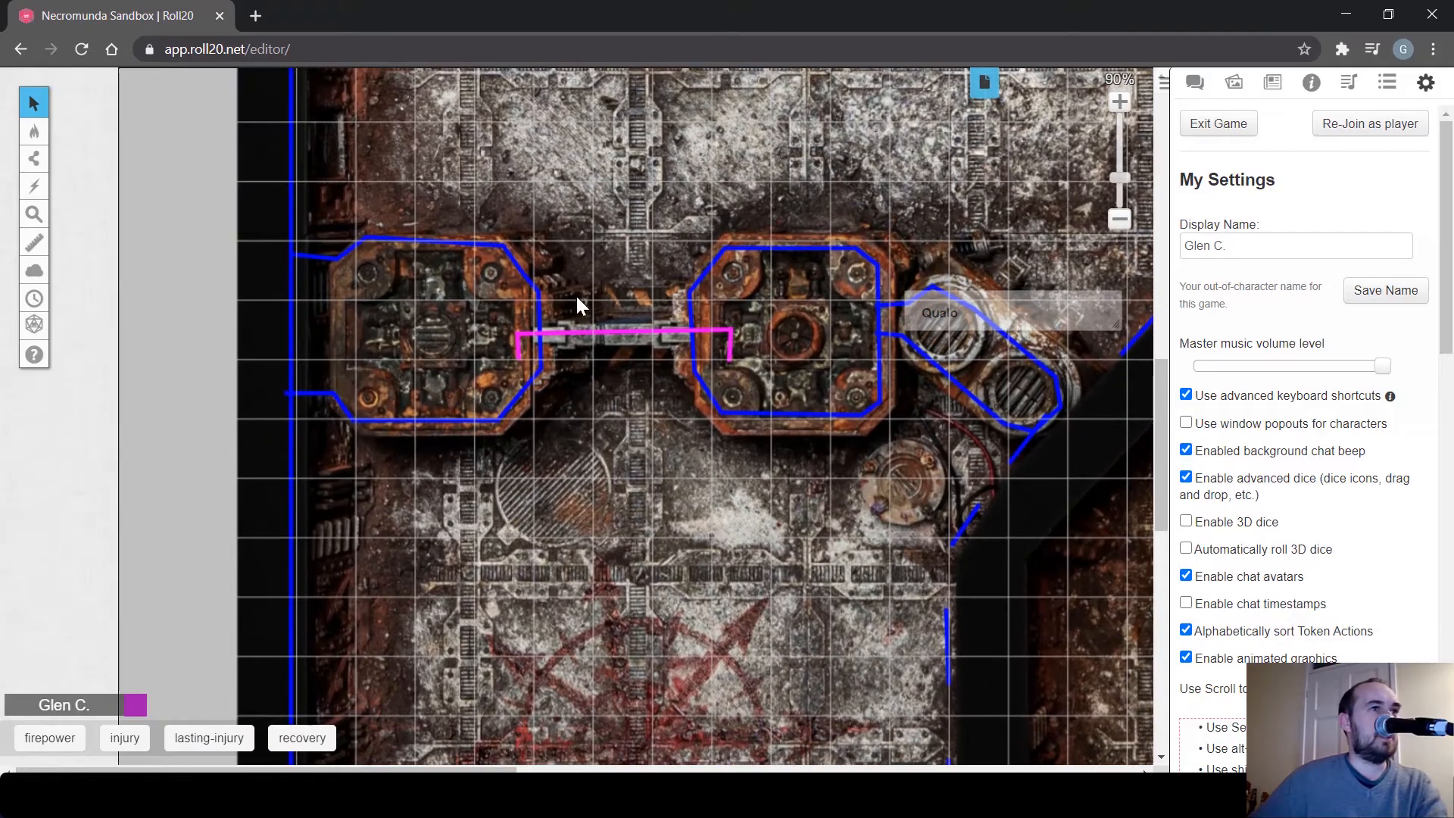
{"action": "left_click_drag", "start_coordinate": [577, 299], "coordinate": [645, 381]}
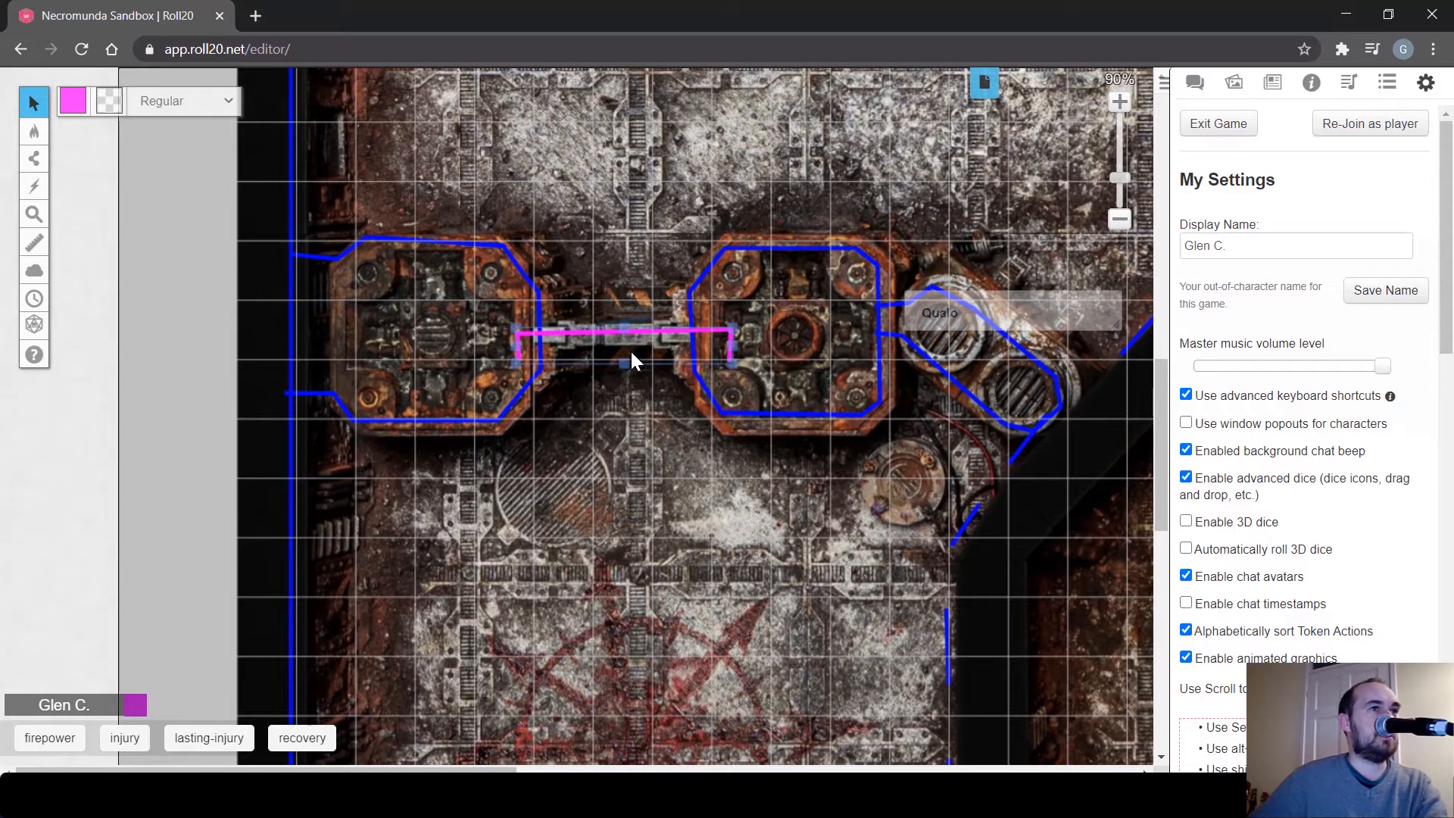
{"action": "left_click_drag", "start_coordinate": [658, 329], "coordinate": [432, 315]}
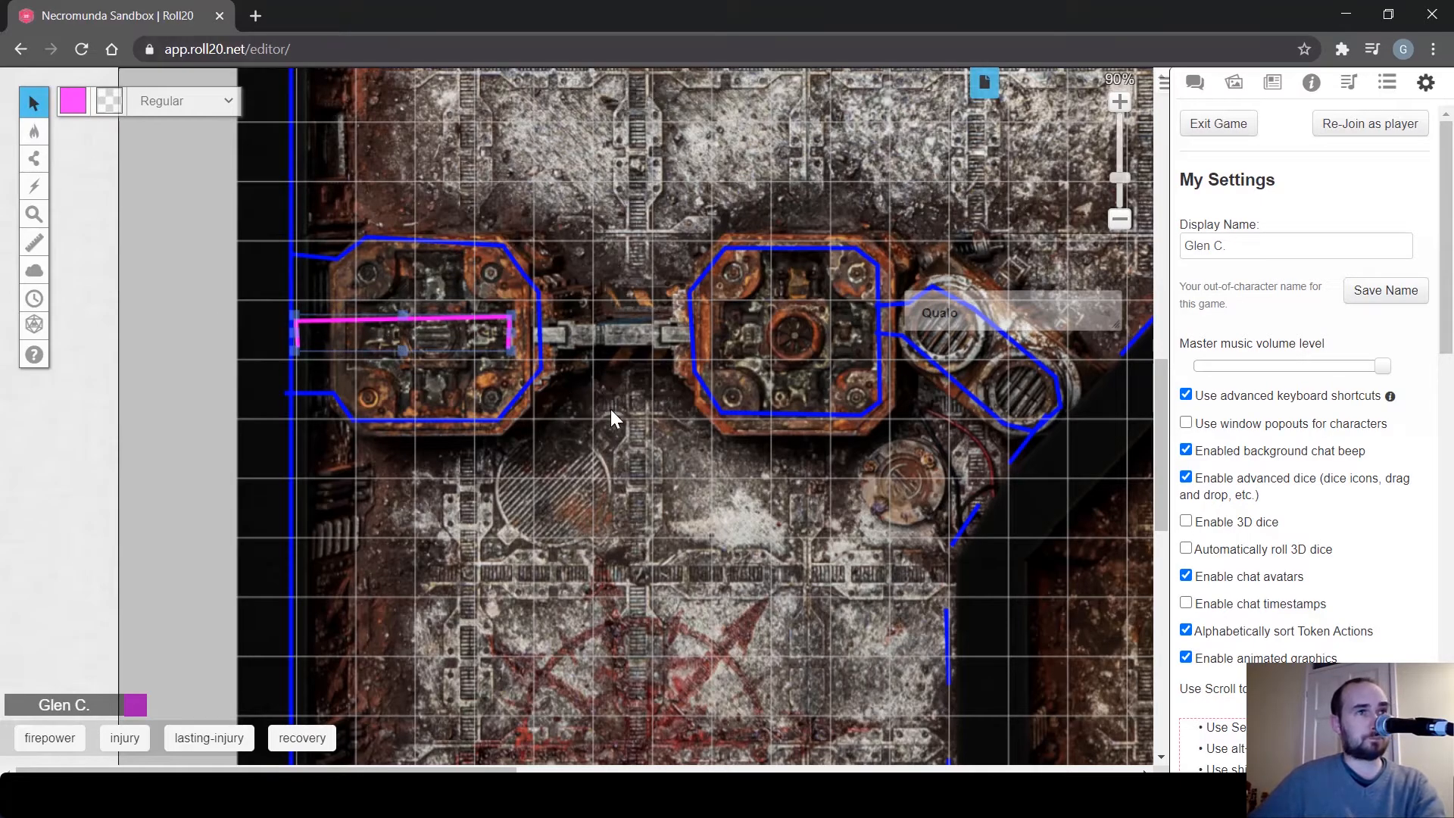
{"action": "left_click_drag", "start_coordinate": [431, 315], "coordinate": [651, 331]}
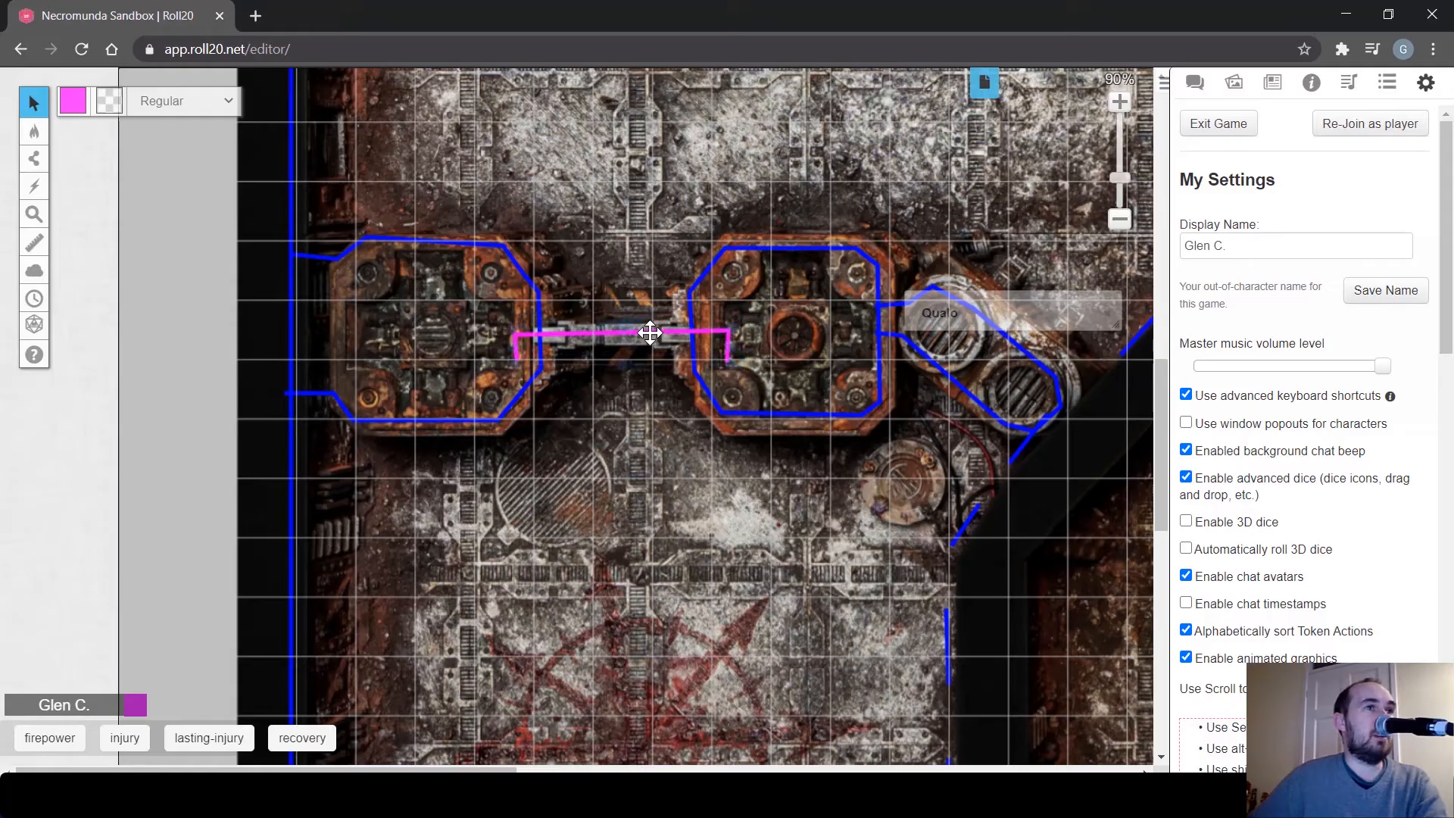
Switch to the Objects & Tokens layer and preview the yellow C token's upward line of sight across the black wall
{"action": "scroll", "coordinate": [723, 400], "scroll_direction": "down", "scroll_amount": 4}
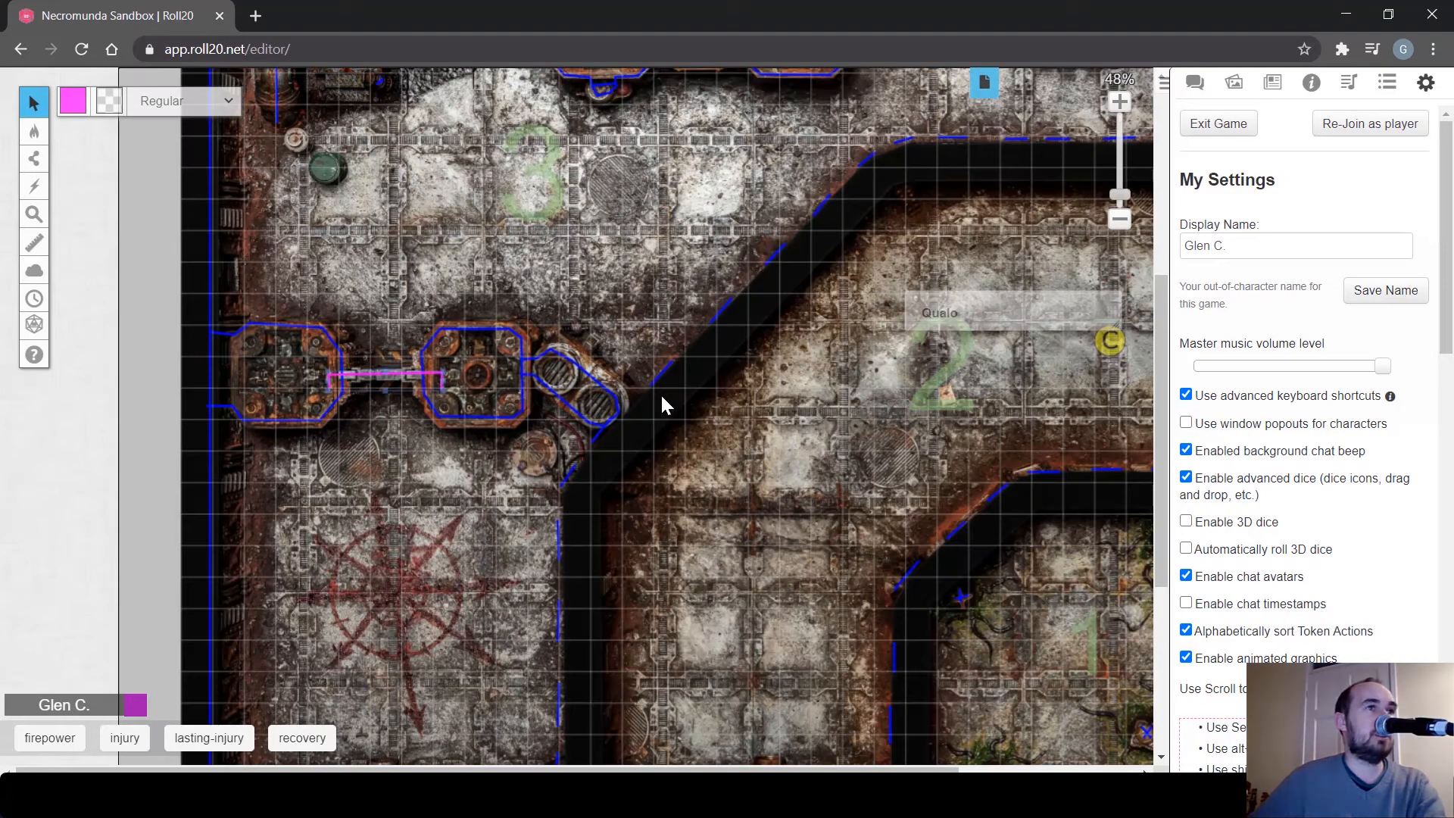
{"action": "scroll", "coordinate": [640, 371], "scroll_direction": "down", "scroll_amount": 3}
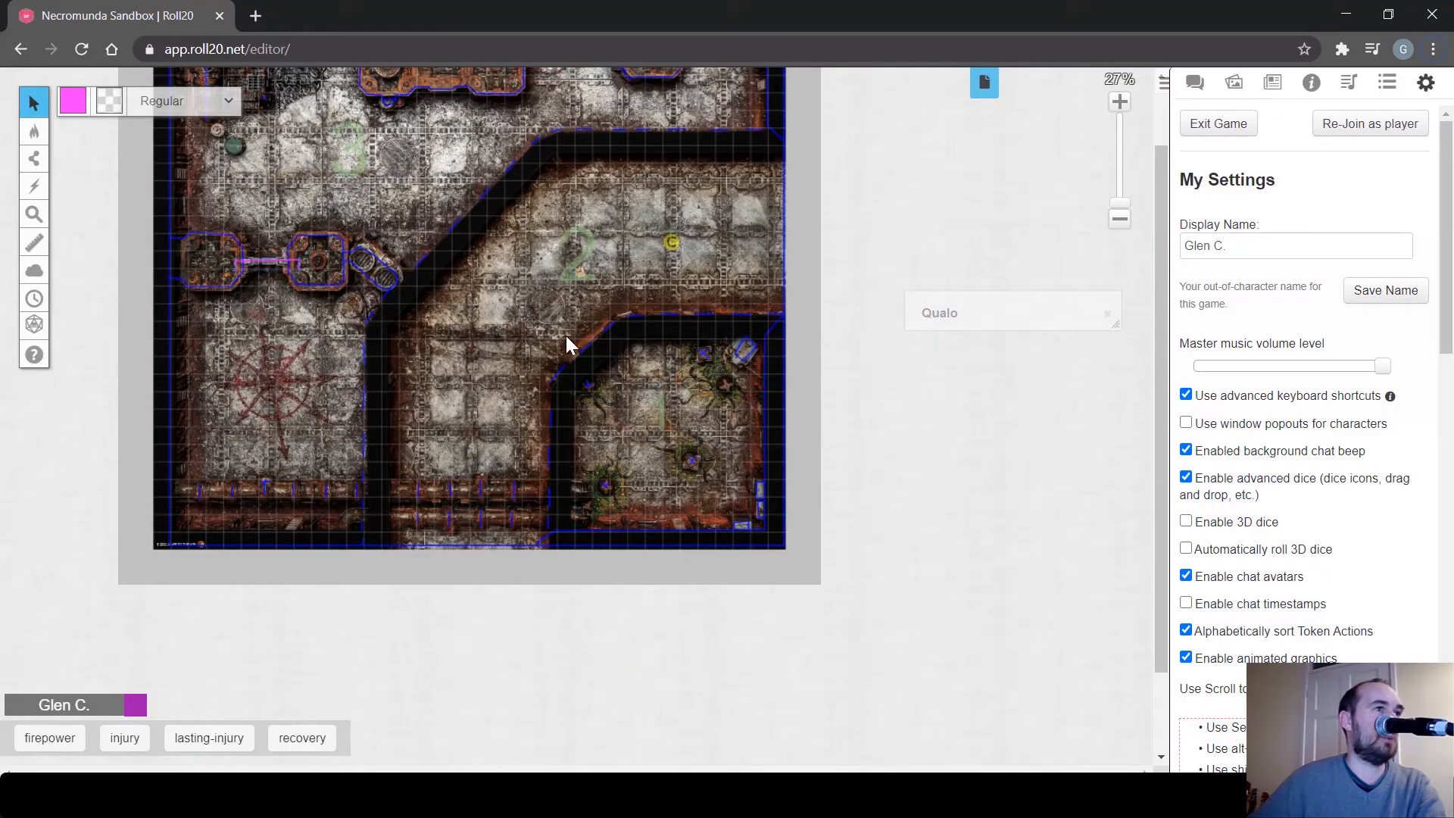
{"action": "scroll", "coordinate": [544, 271], "scroll_direction": "up", "scroll_amount": 5}
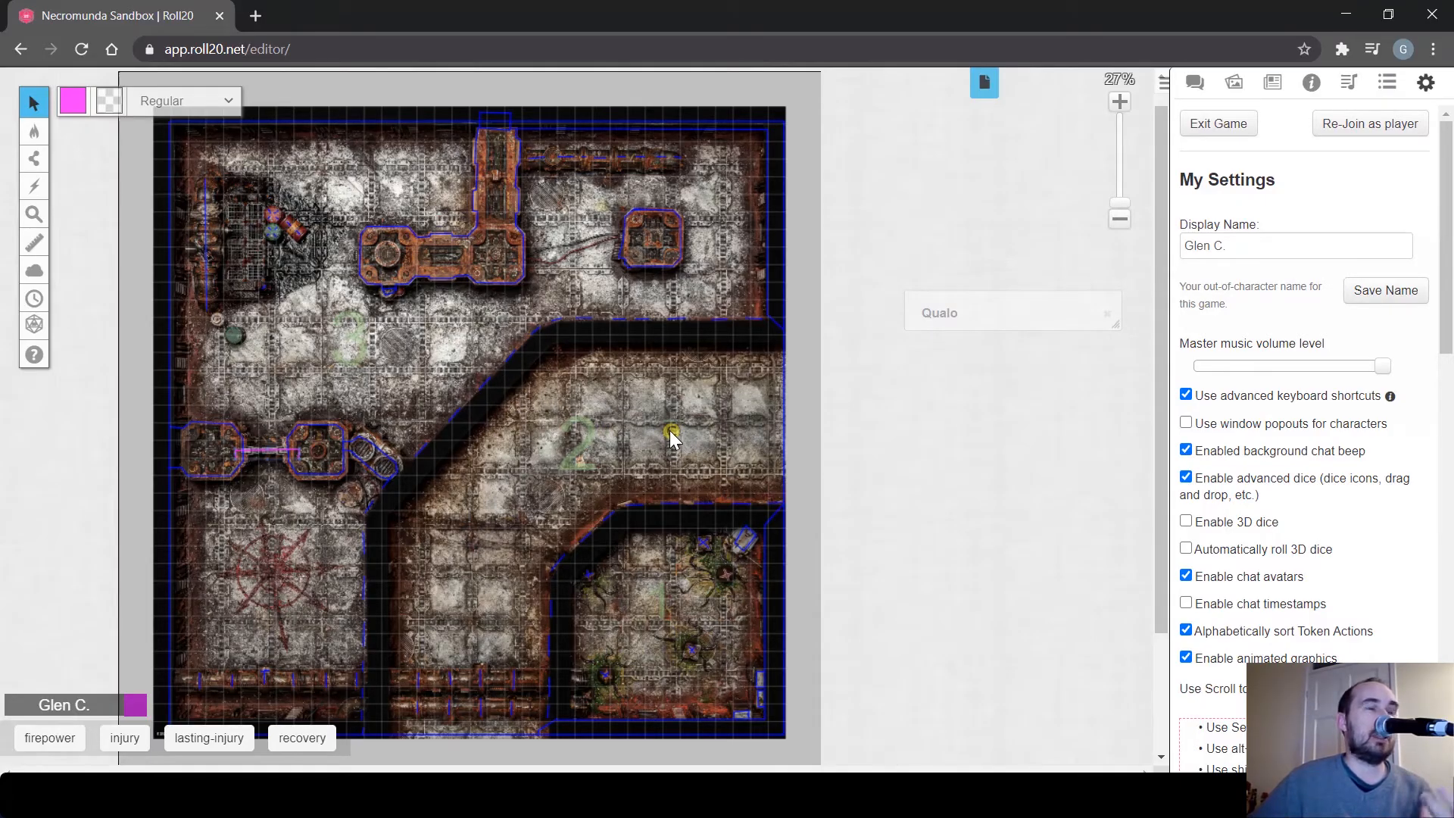
{"action": "key", "text": "ctrl+o"}
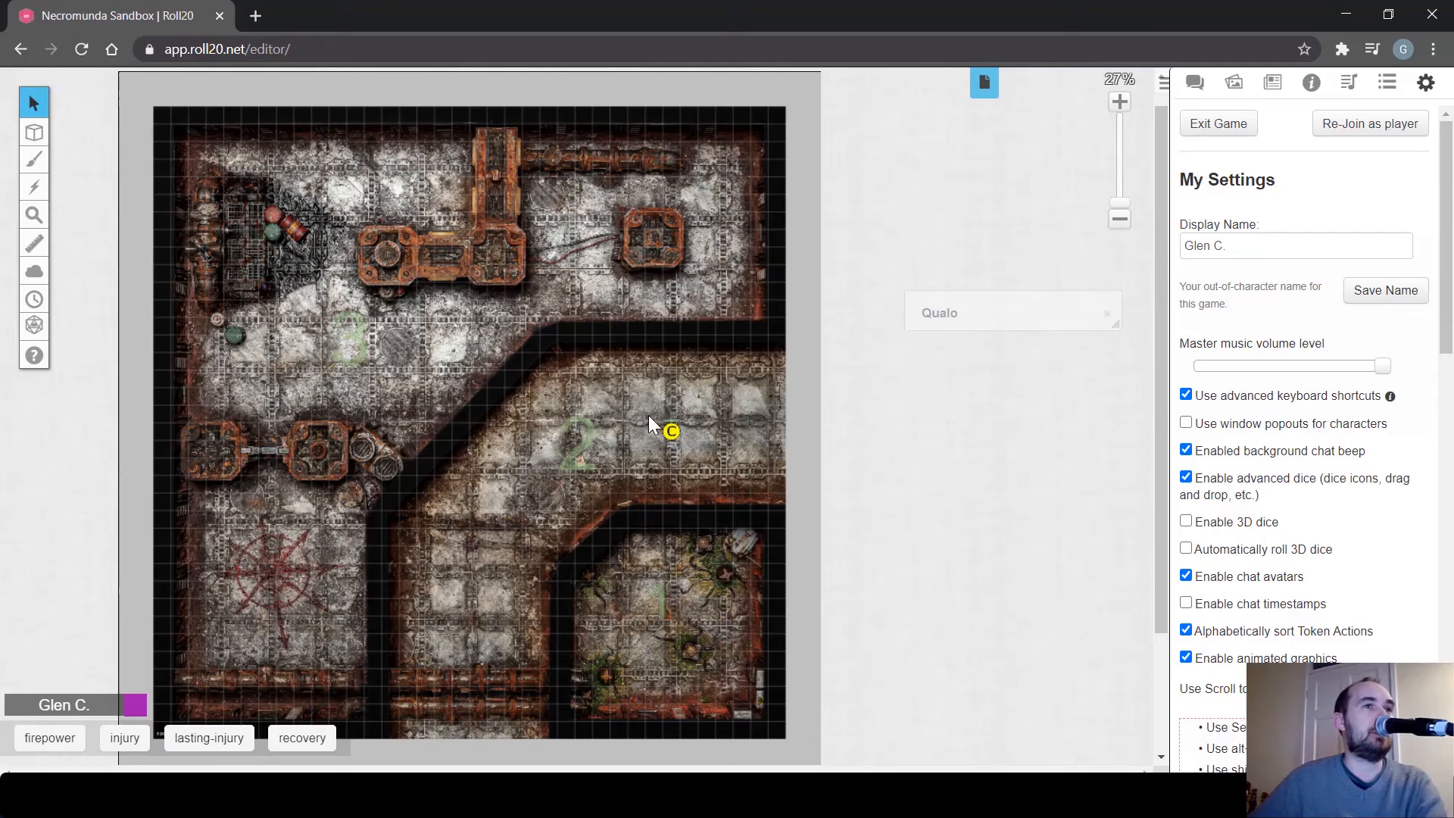
{"action": "left_click", "coordinate": [672, 434]}
{"action": "key", "text": "ctrl+l"}
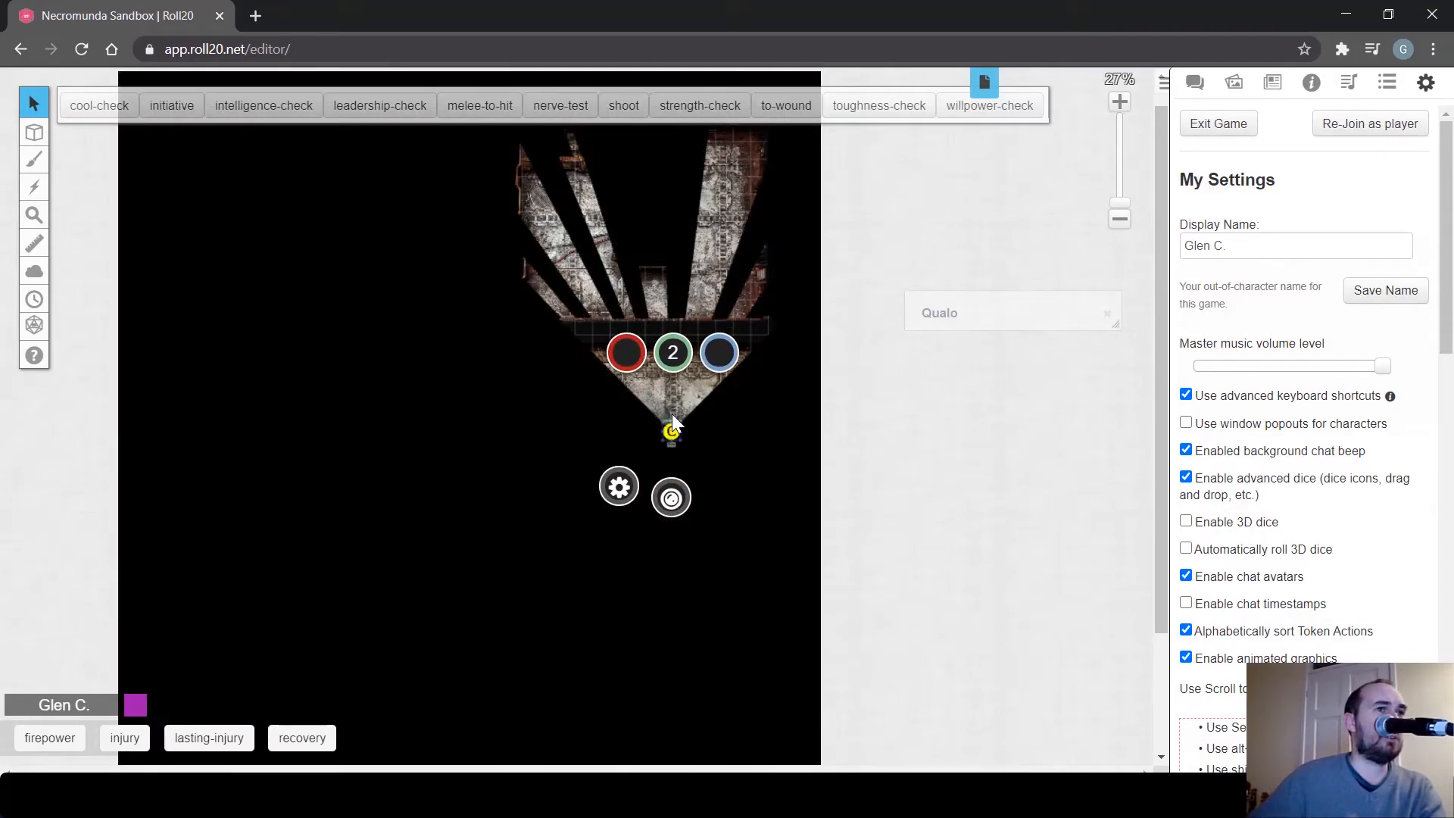
{"action": "left_click", "coordinate": [642, 416]}
Rotate the yellow C token about 45 degrees counterclockwise to face the diagonal wall, and preview its line of sight
{"action": "left_click", "coordinate": [672, 415]}
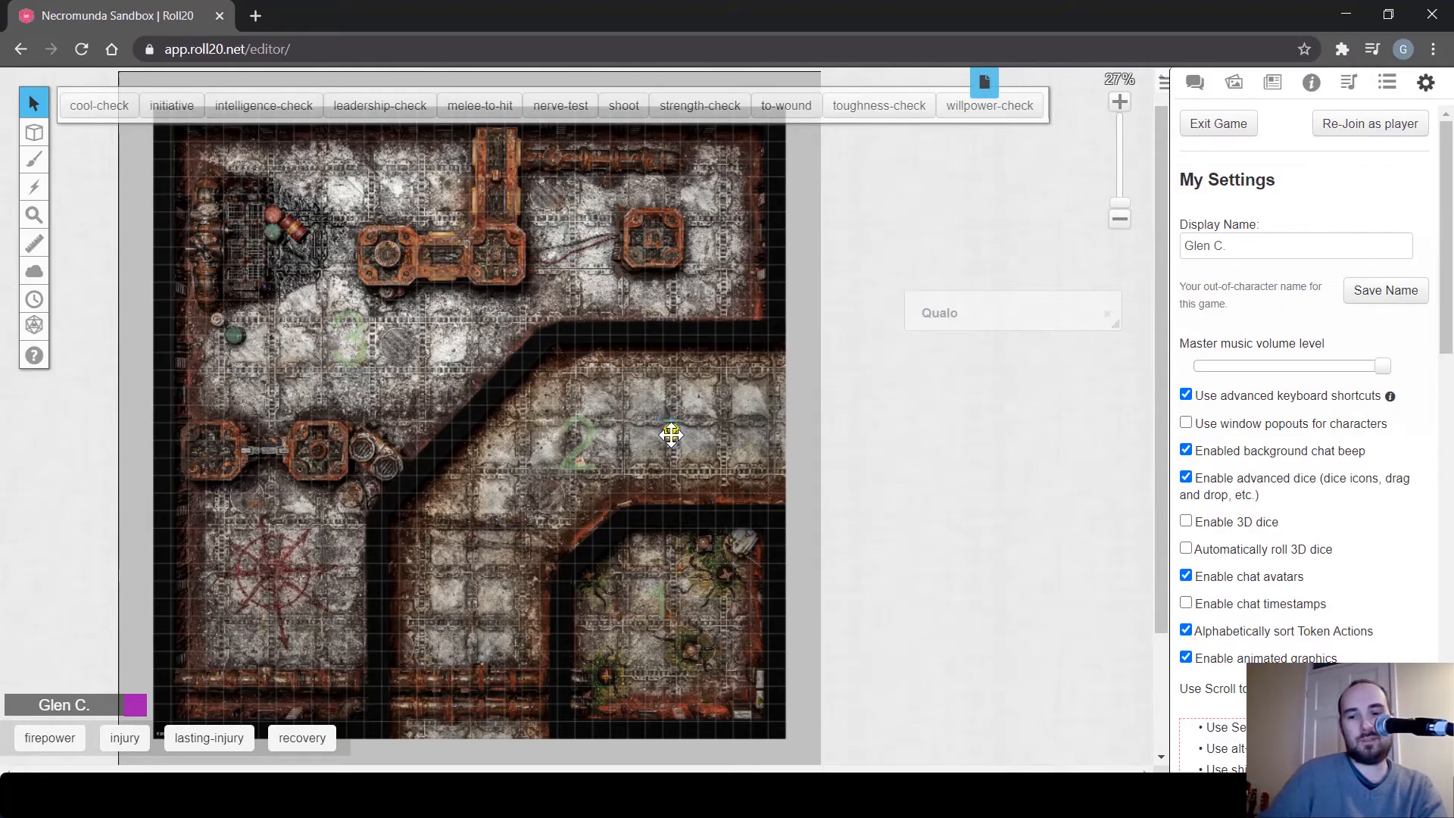
{"action": "key", "text": "ctrl+l"}
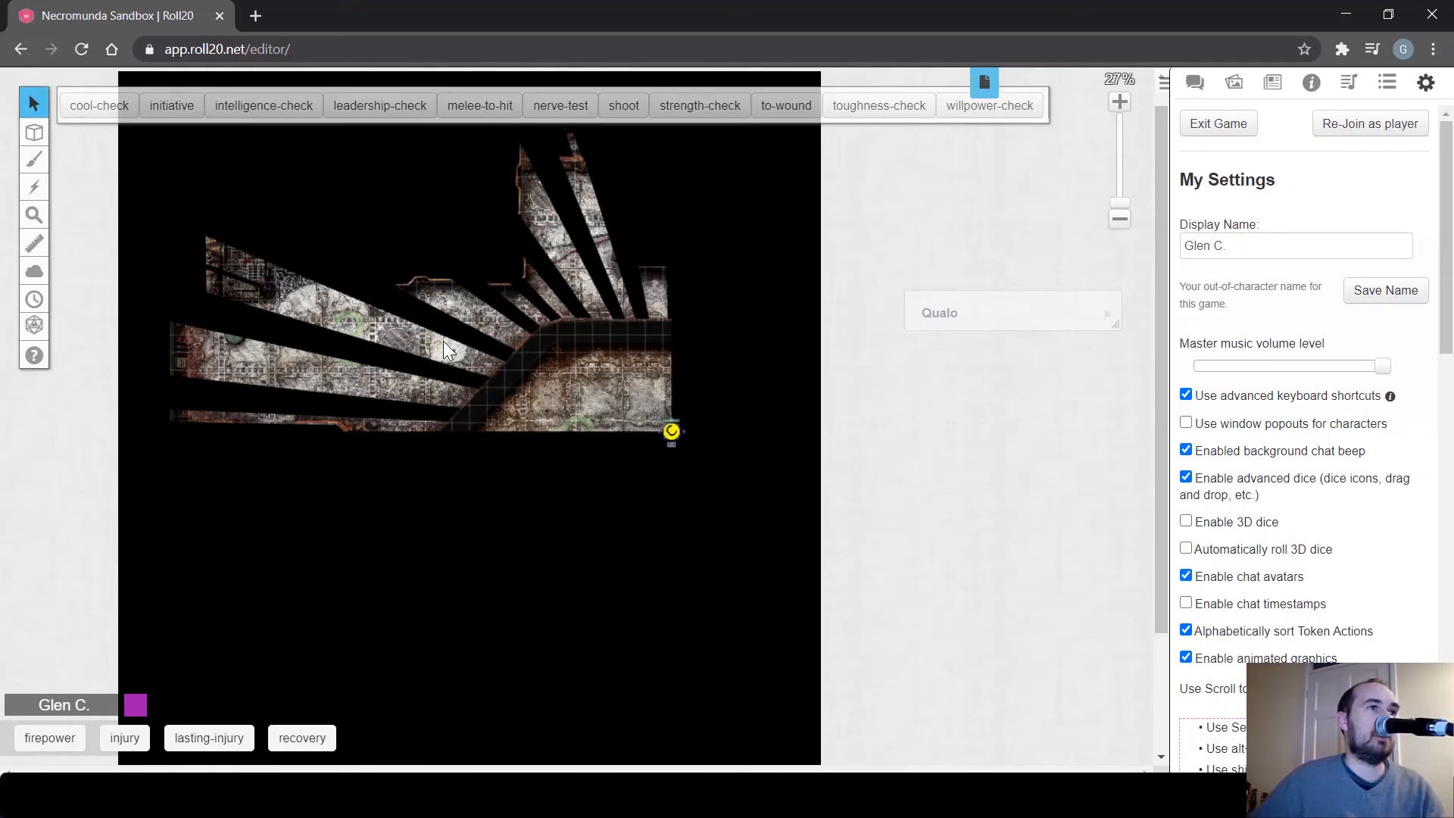
{"action": "left_click", "coordinate": [583, 398]}
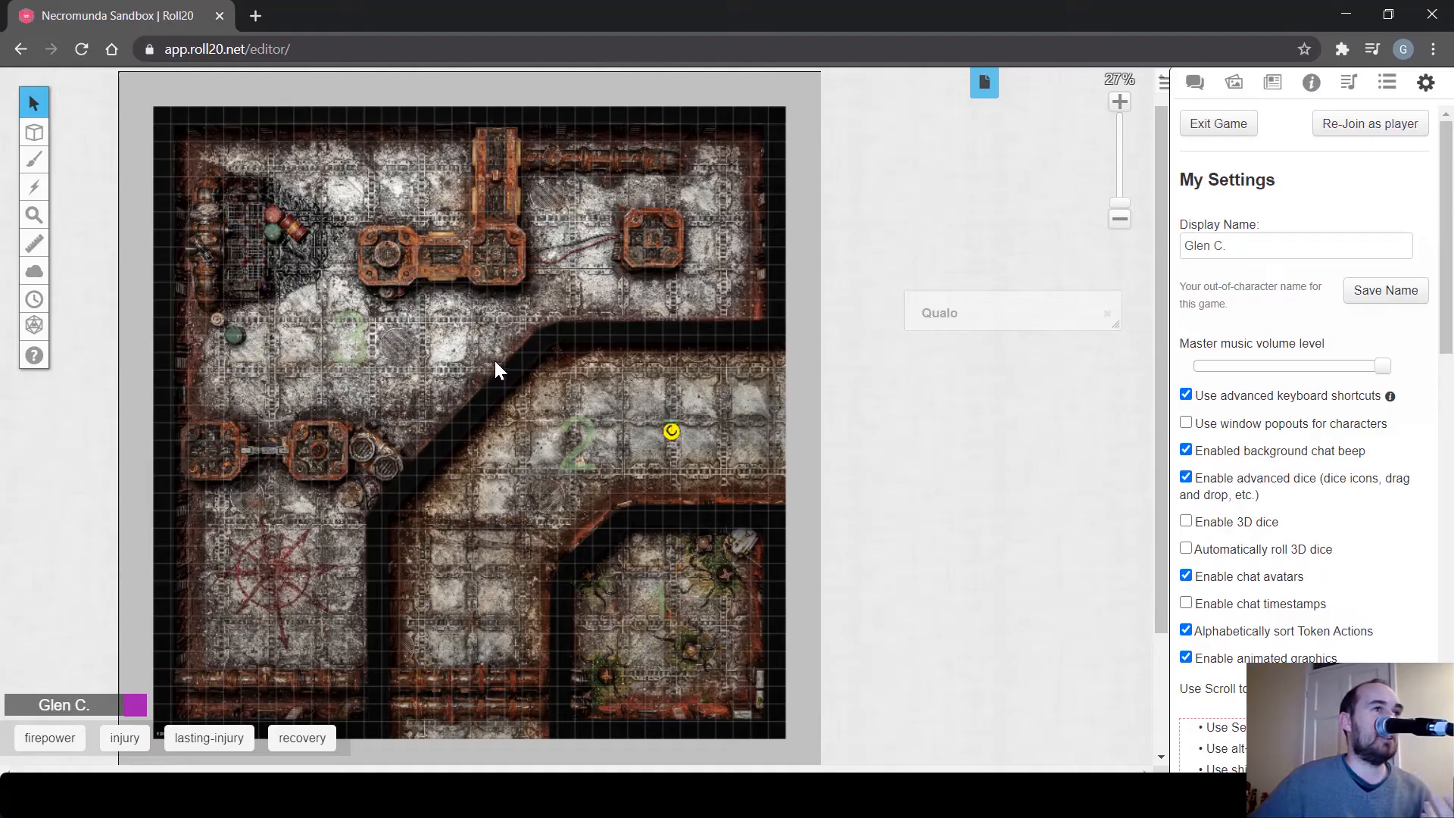
Select and deselect the yellow C token, and switch back to the Dynamic Lighting layer
{"action": "left_click", "coordinate": [670, 431]}
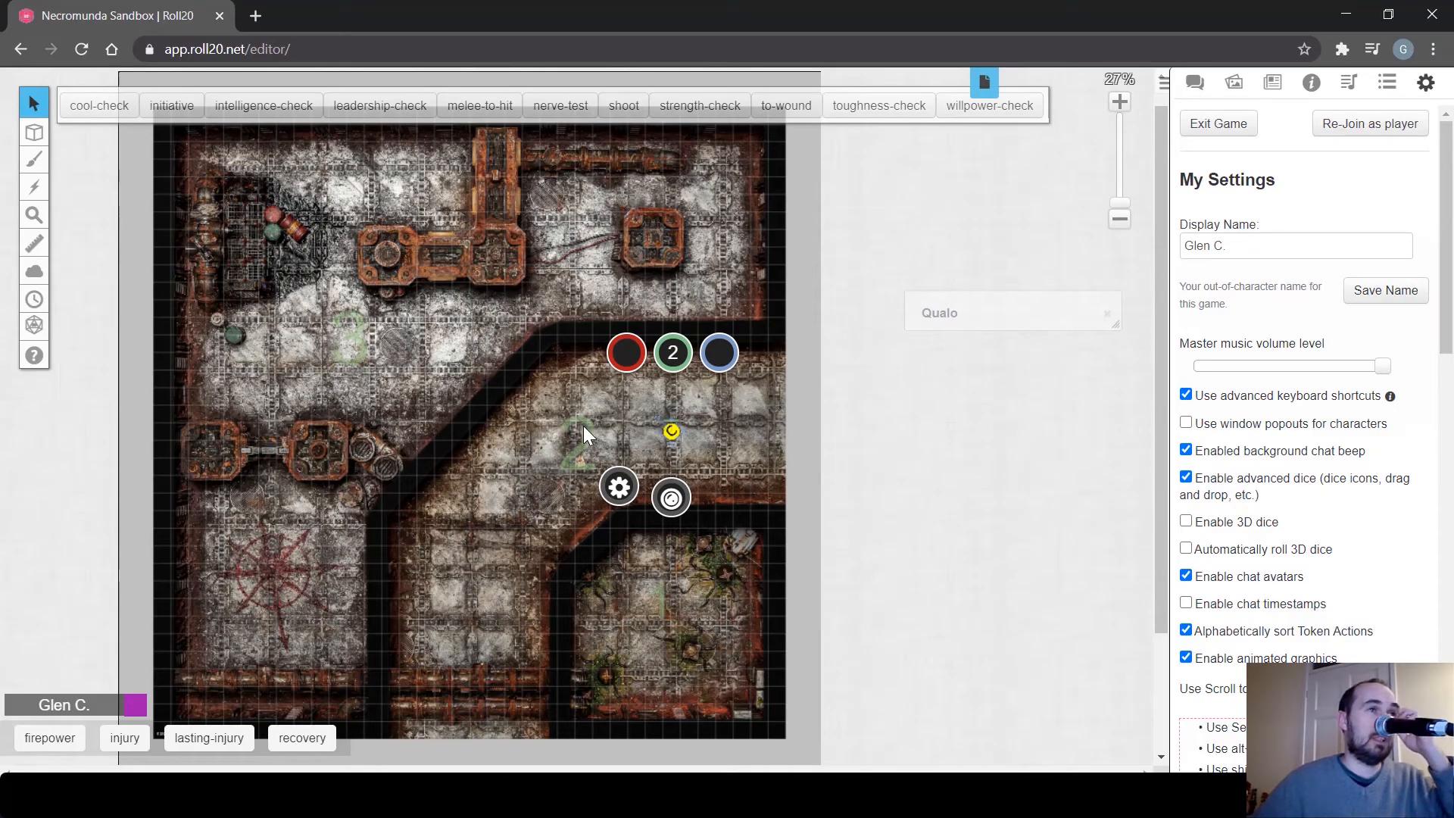
{"action": "left_click", "coordinate": [513, 436]}
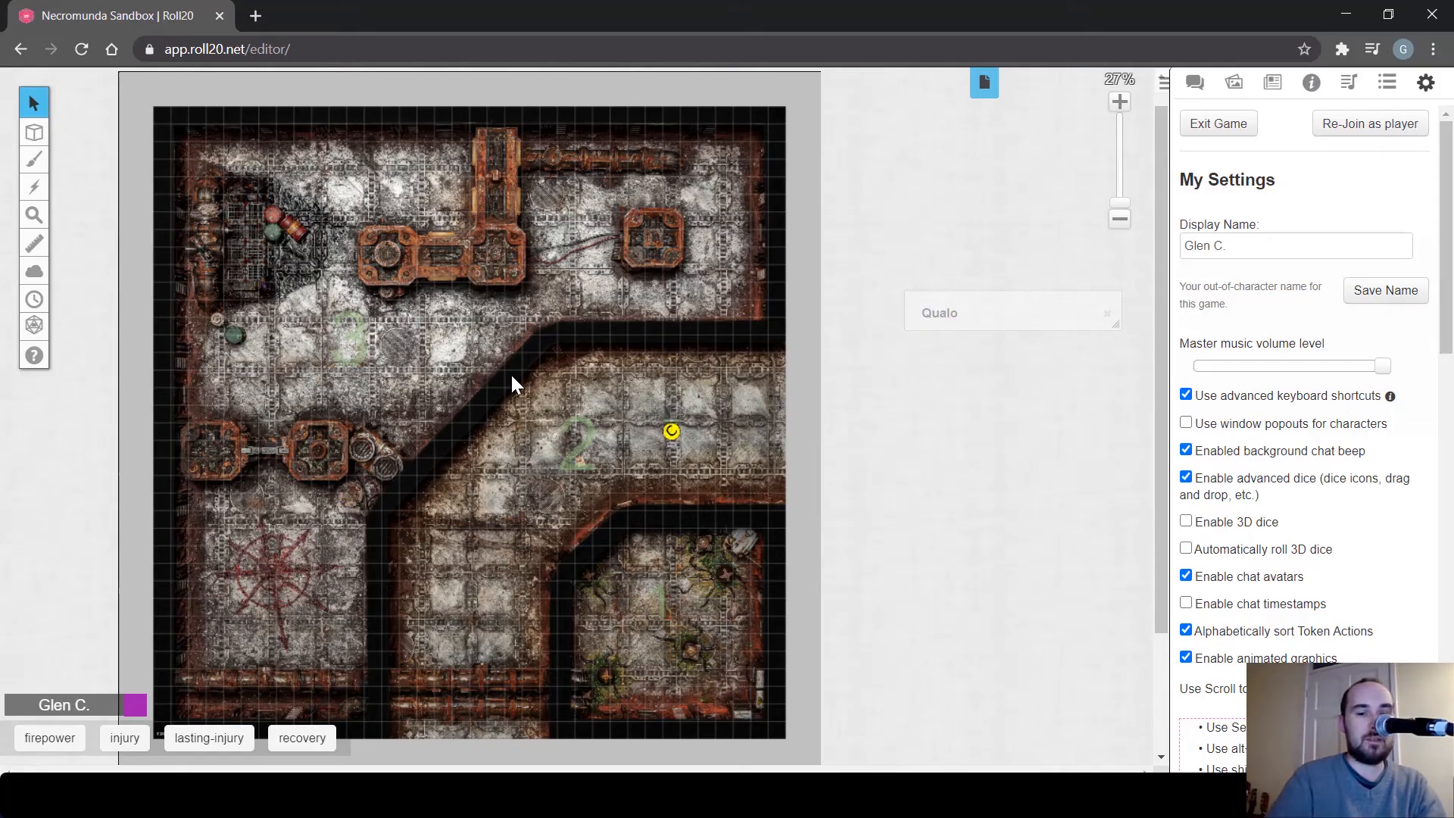
{"action": "key", "text": "ctrl+l"}
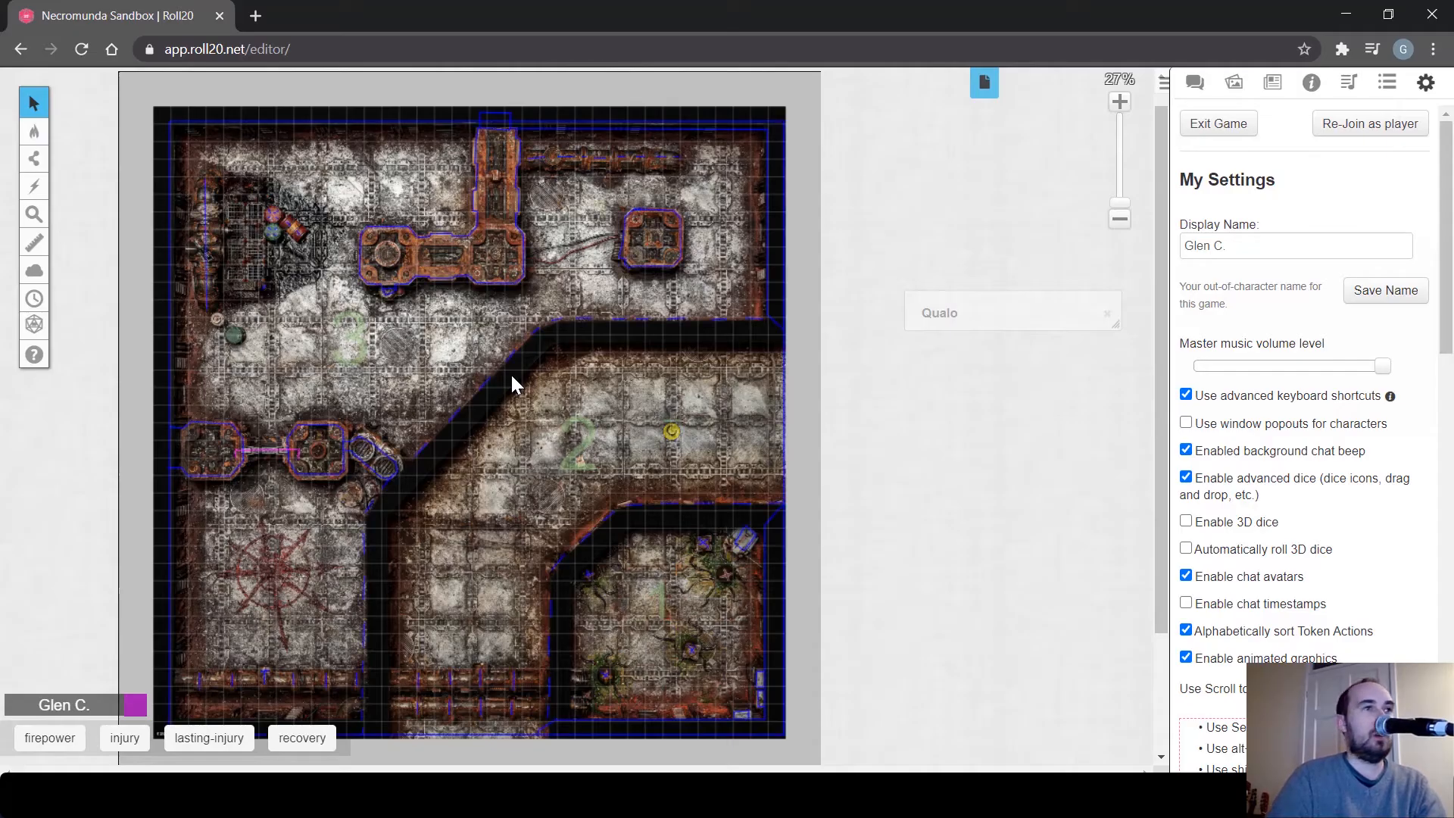